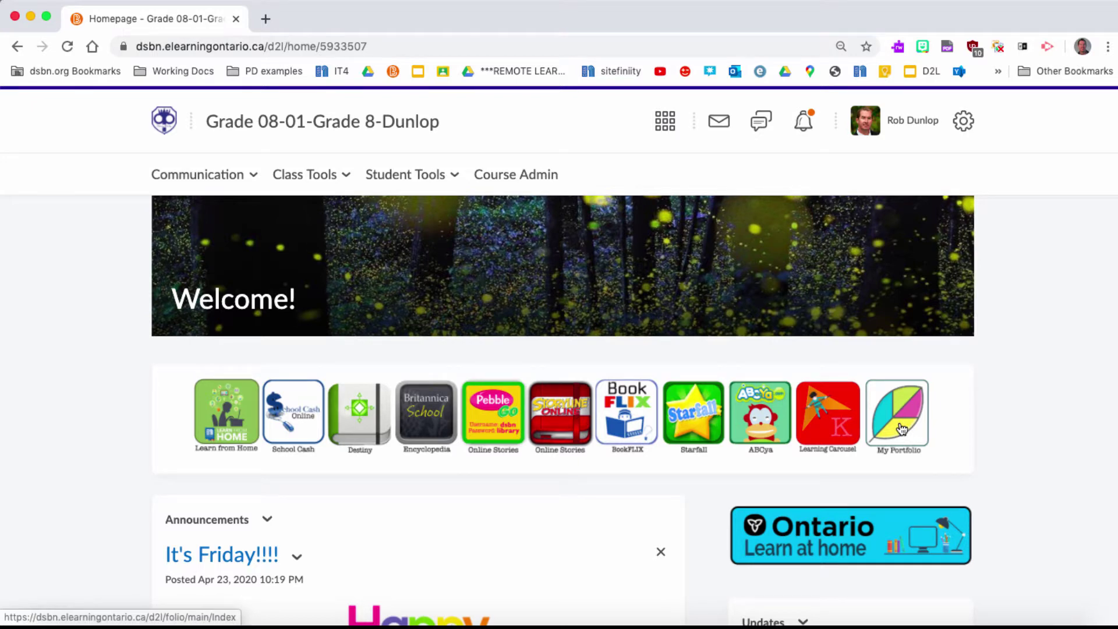
{"action": "left_click", "coordinate": [456, 175]}
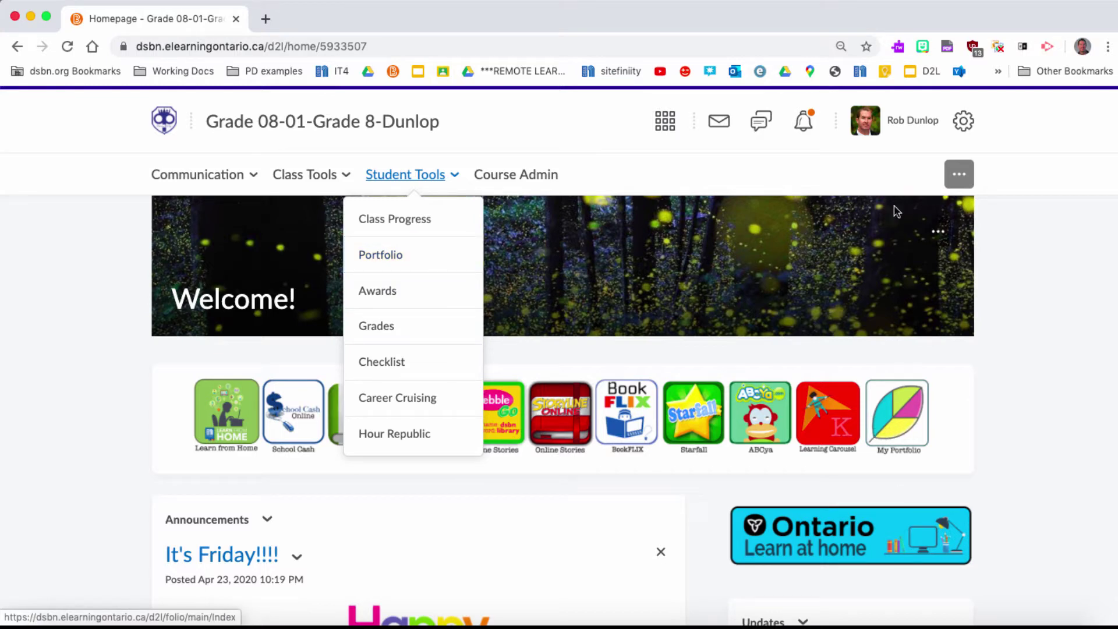
{"action": "left_click", "coordinate": [896, 131]}
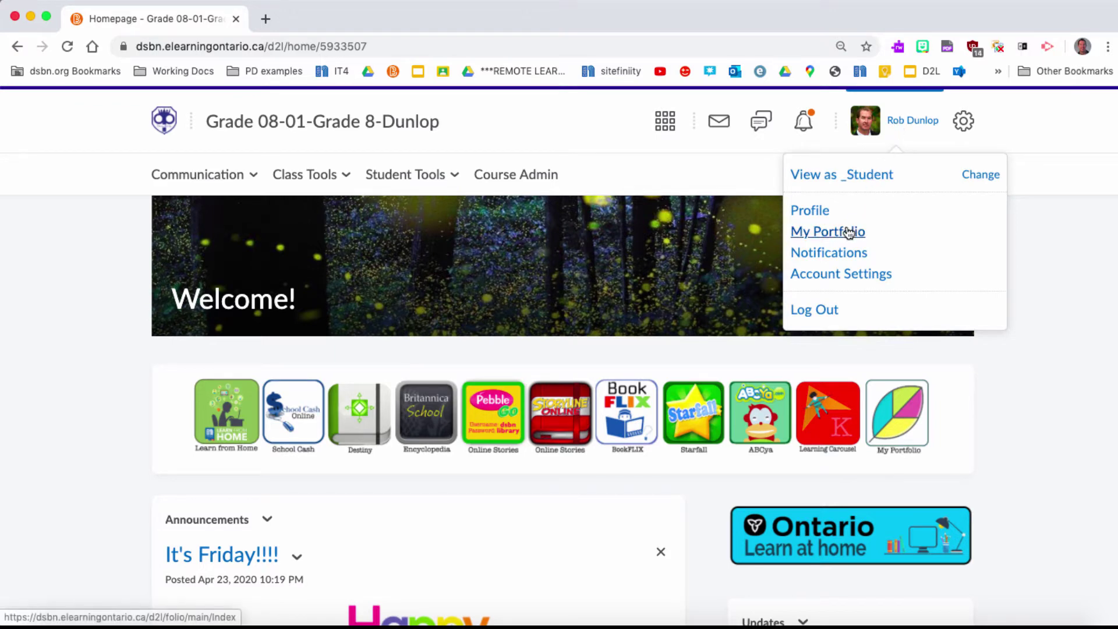
{"action": "left_click", "coordinate": [646, 176]}
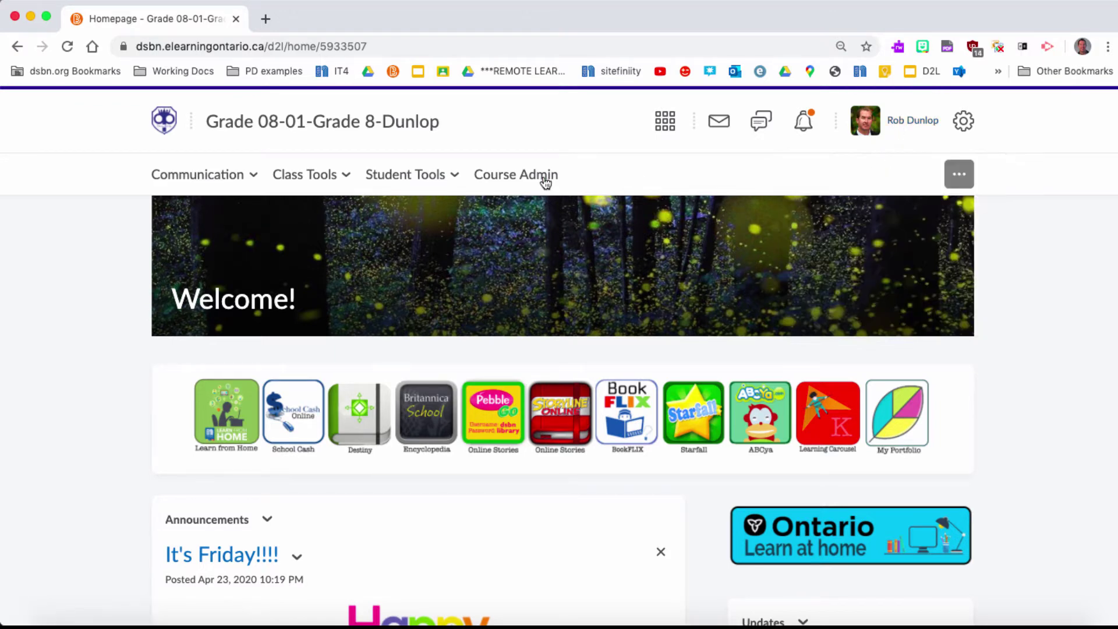
Step: Open the class Portfolio from the student tools and look over the students' evidence cards
{"action": "left_click", "coordinate": [452, 178]}
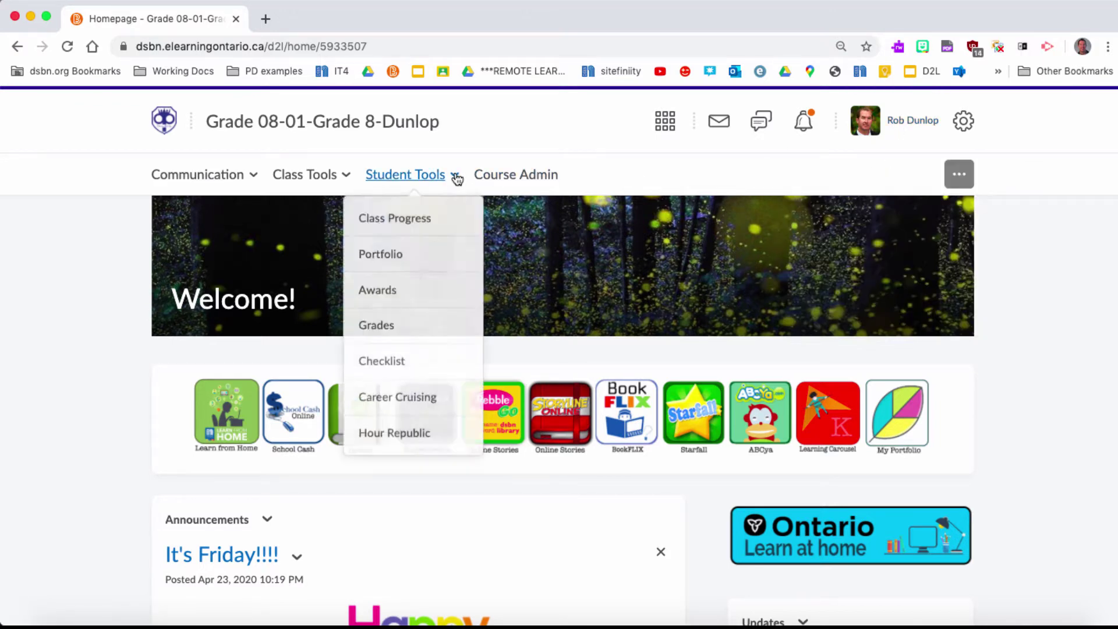
{"action": "left_click", "coordinate": [394, 261]}
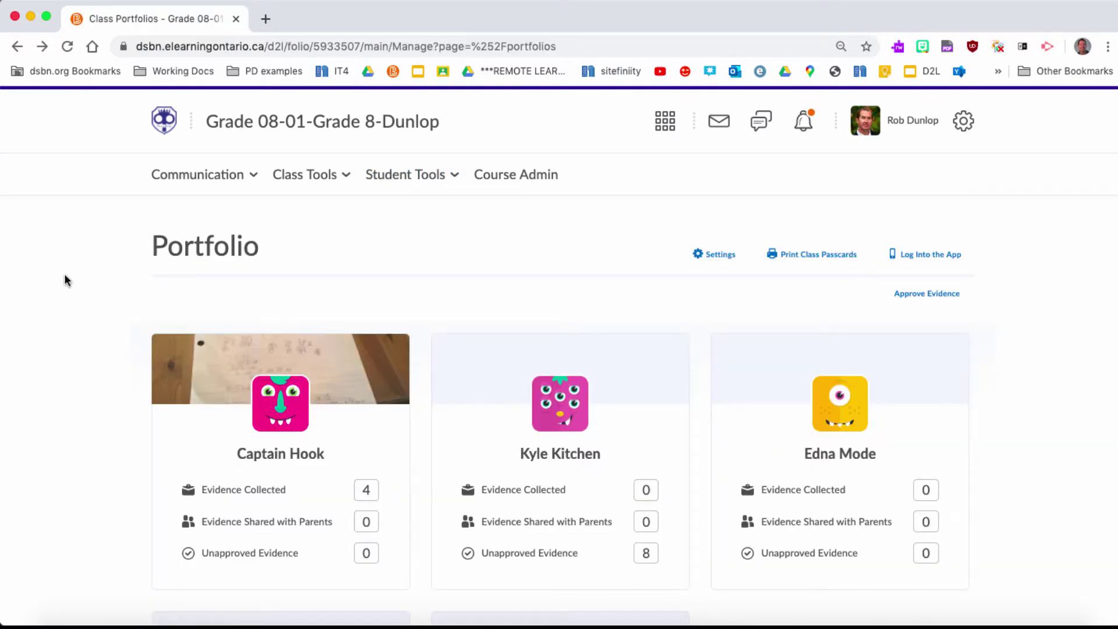
{"action": "scroll", "coordinate": [64, 274], "scroll_direction": "down", "scroll_amount": 4}
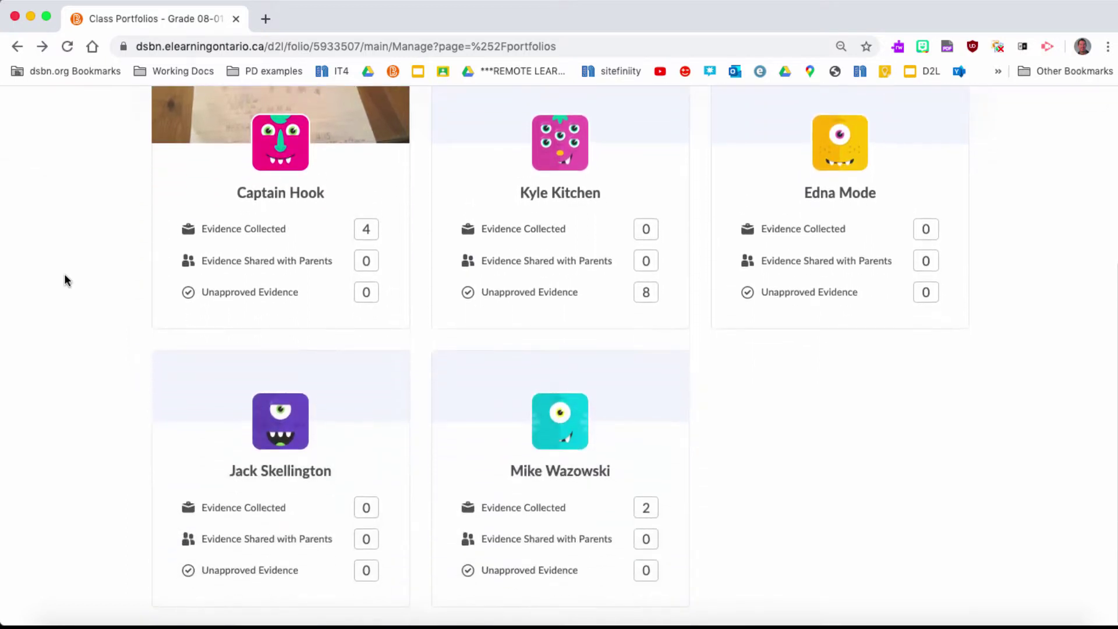
{"action": "scroll", "coordinate": [64, 276], "scroll_direction": "up", "scroll_amount": 3}
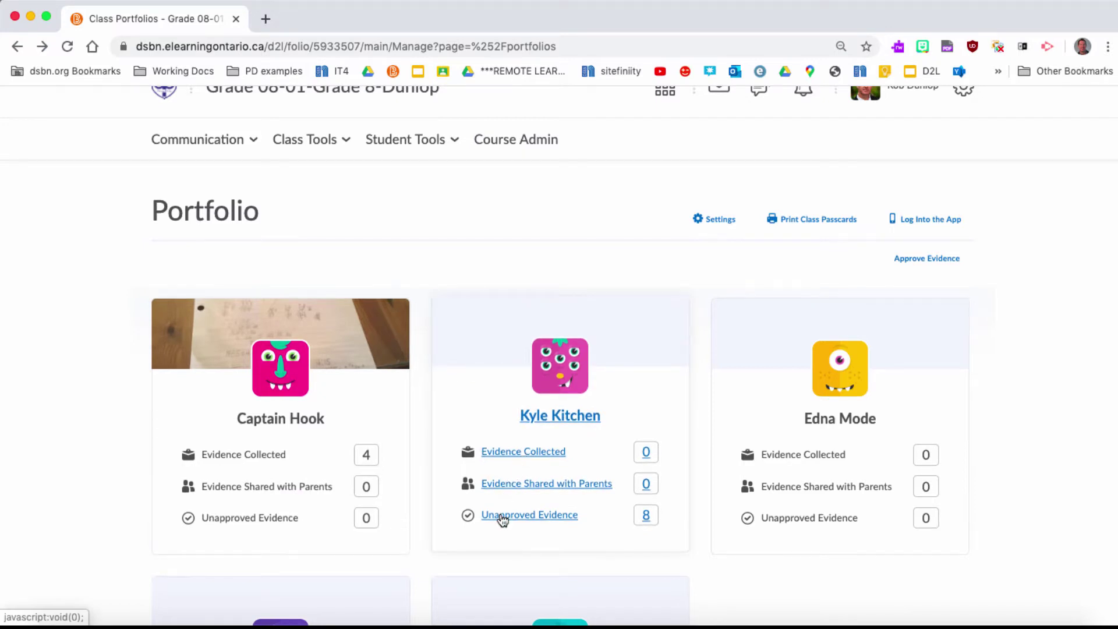
{"action": "scroll", "coordinate": [548, 519], "scroll_direction": "down", "scroll_amount": 1}
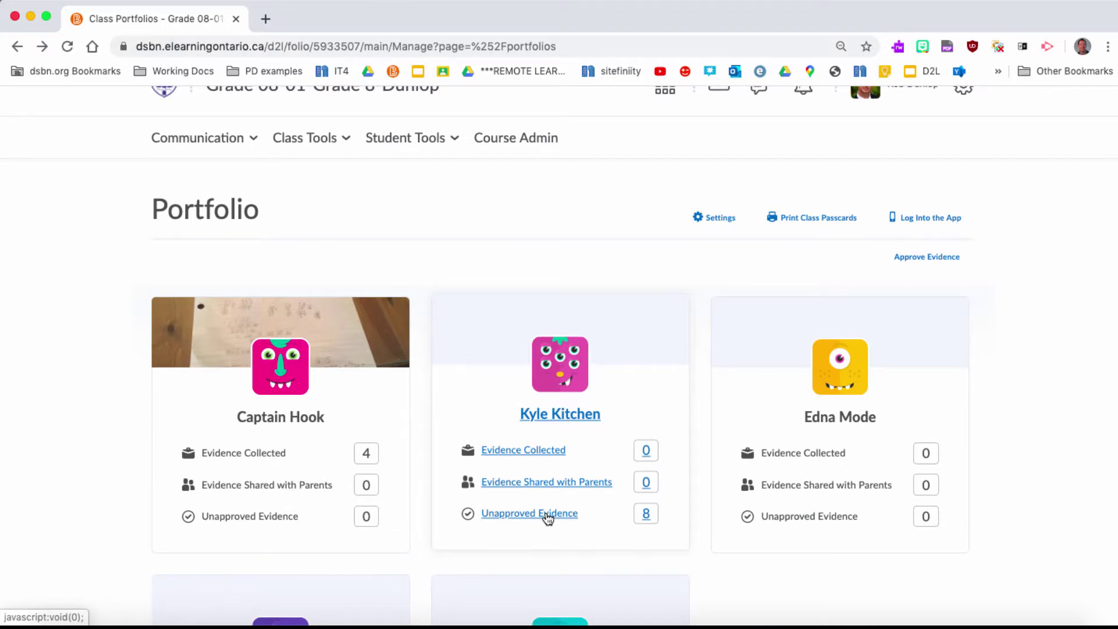
Step: Save the portfolio class settings with teacher approval required for the web tool, Class Device and Family Device modes, and My Device mode
{"action": "left_click", "coordinate": [718, 217]}
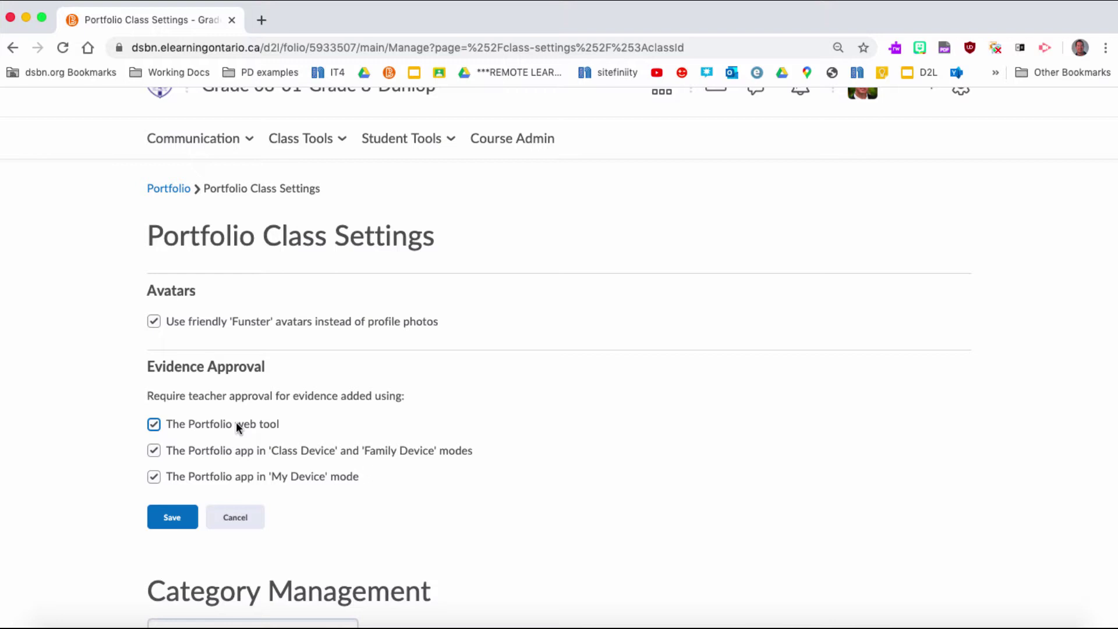
{"action": "left_click", "coordinate": [171, 517]}
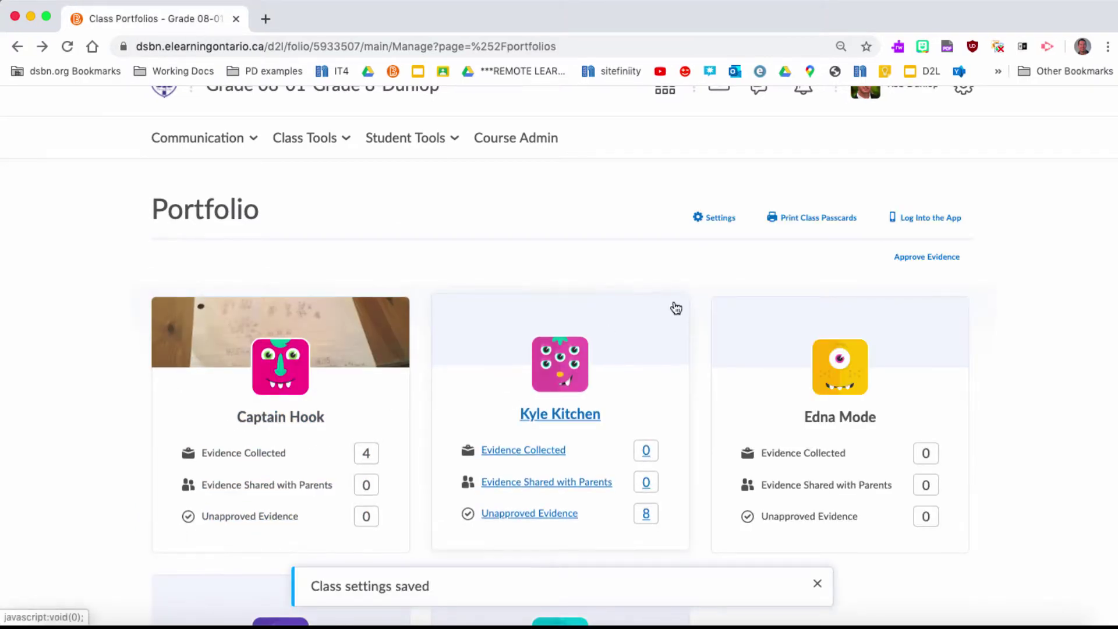
Step: Open the evidence approval list, filter it to the student with unapproved evidence, and look through the submitted items
{"action": "left_click", "coordinate": [918, 263]}
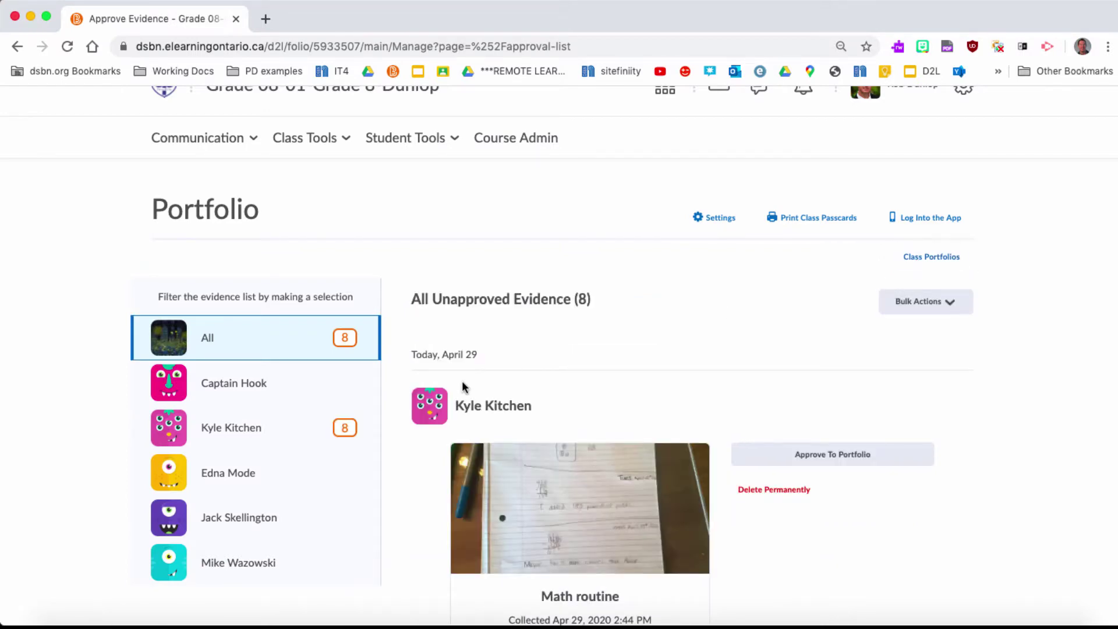
{"action": "left_click", "coordinate": [343, 432]}
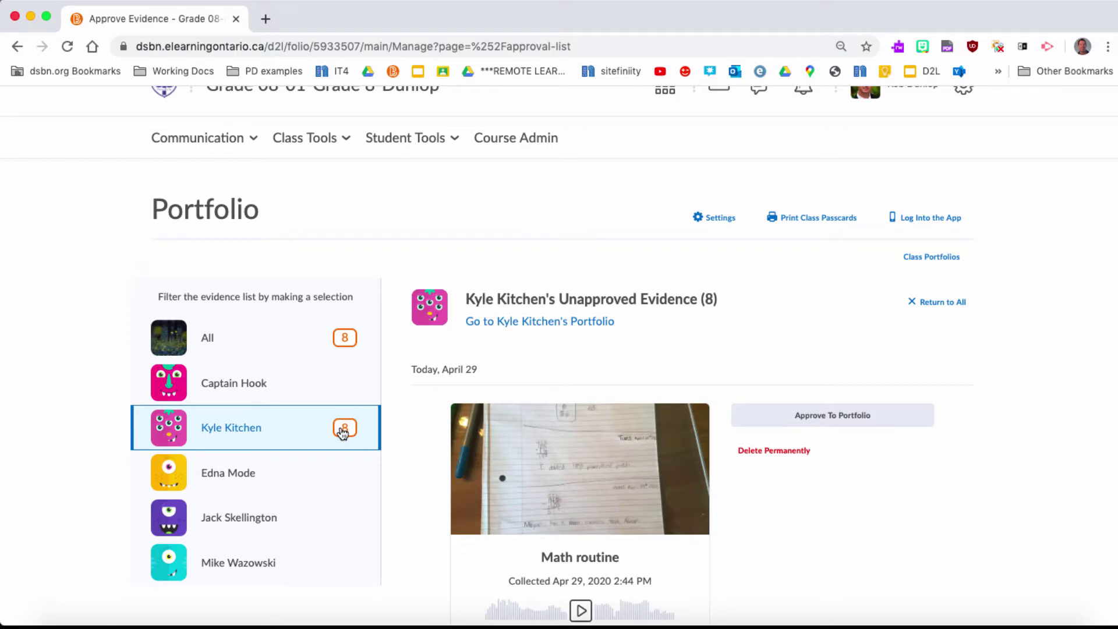
{"action": "scroll", "coordinate": [611, 506], "scroll_direction": "down", "scroll_amount": 12}
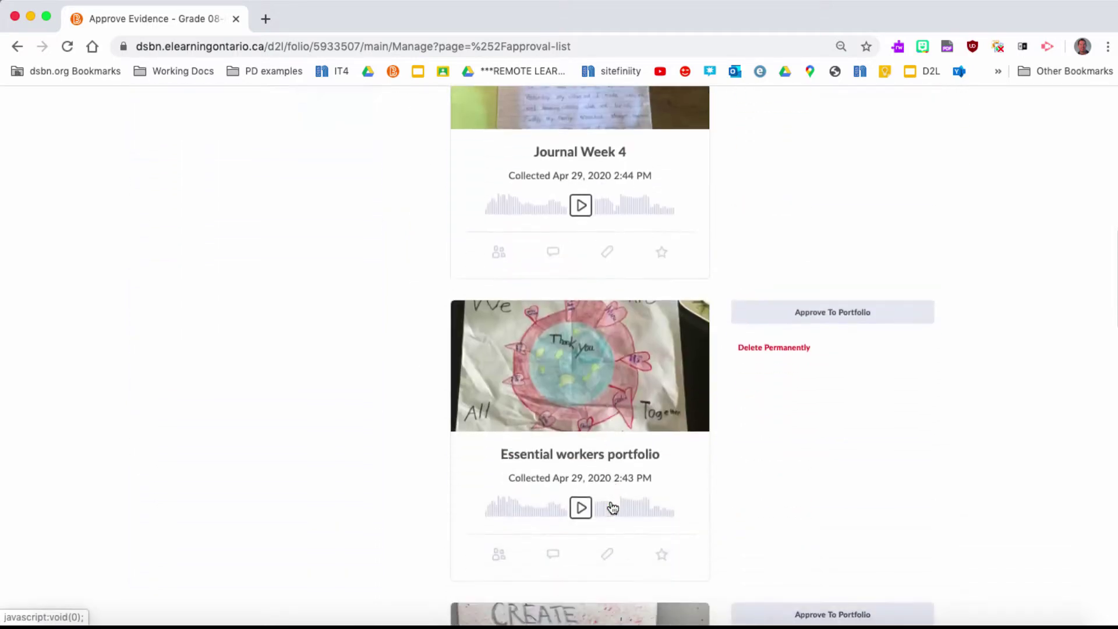
{"action": "scroll", "coordinate": [613, 509], "scroll_direction": "down", "scroll_amount": 15}
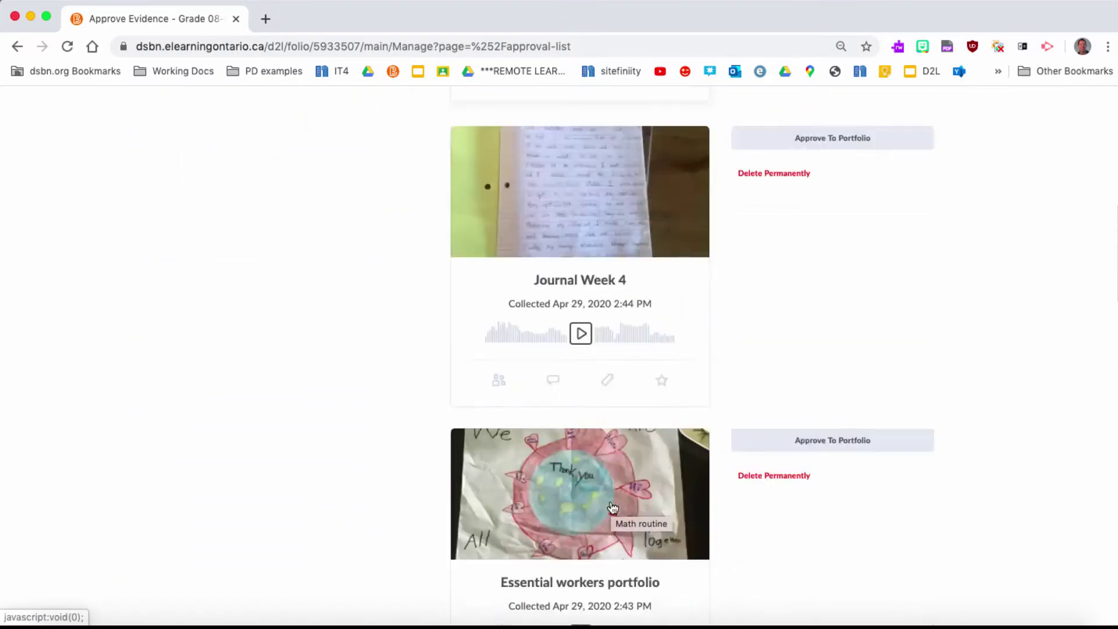
{"action": "scroll", "coordinate": [613, 508], "scroll_direction": "up", "scroll_amount": 20}
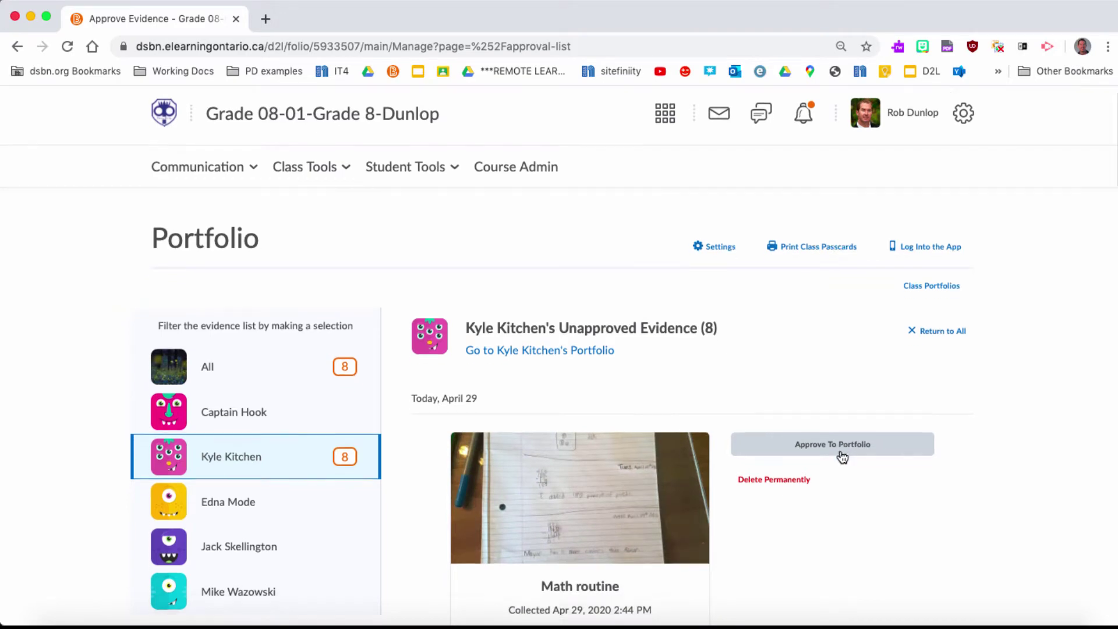
{"action": "scroll", "coordinate": [841, 456], "scroll_direction": "down", "scroll_amount": 3}
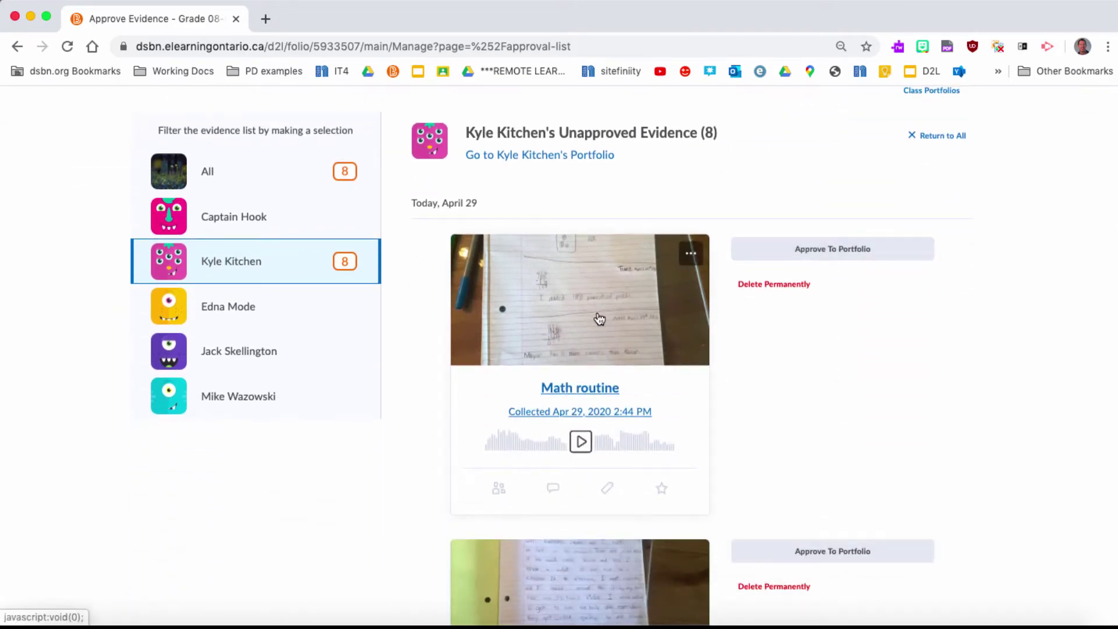
Step: Open the Math routine evidence and examine its photo, audio recording and reflection area
{"action": "left_click", "coordinate": [599, 375]}
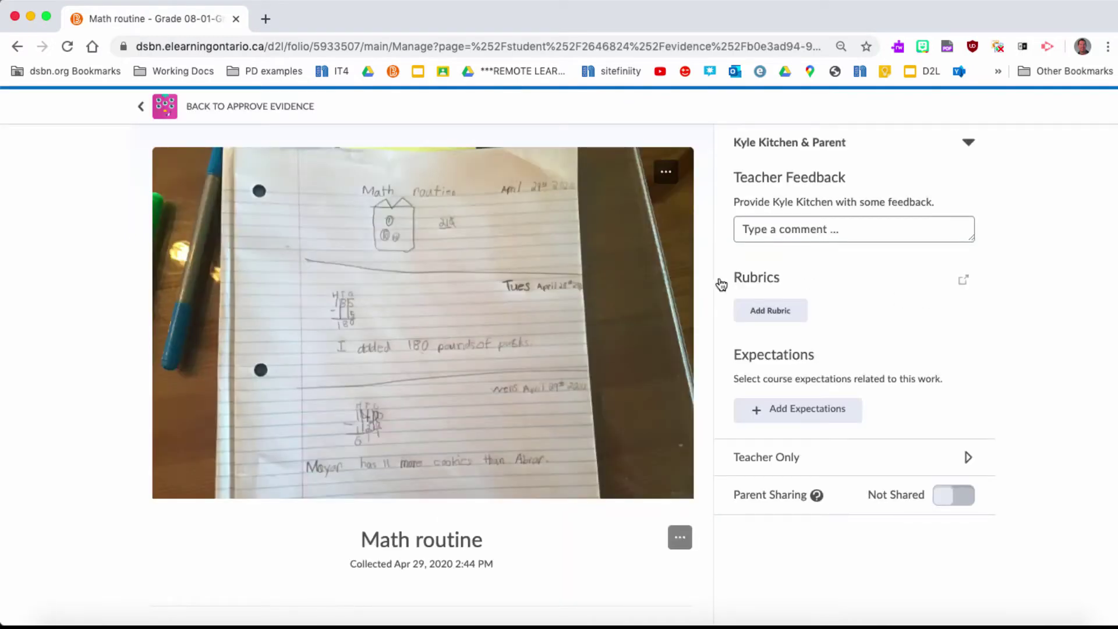
{"action": "scroll", "coordinate": [394, 358], "scroll_direction": "down", "scroll_amount": 3}
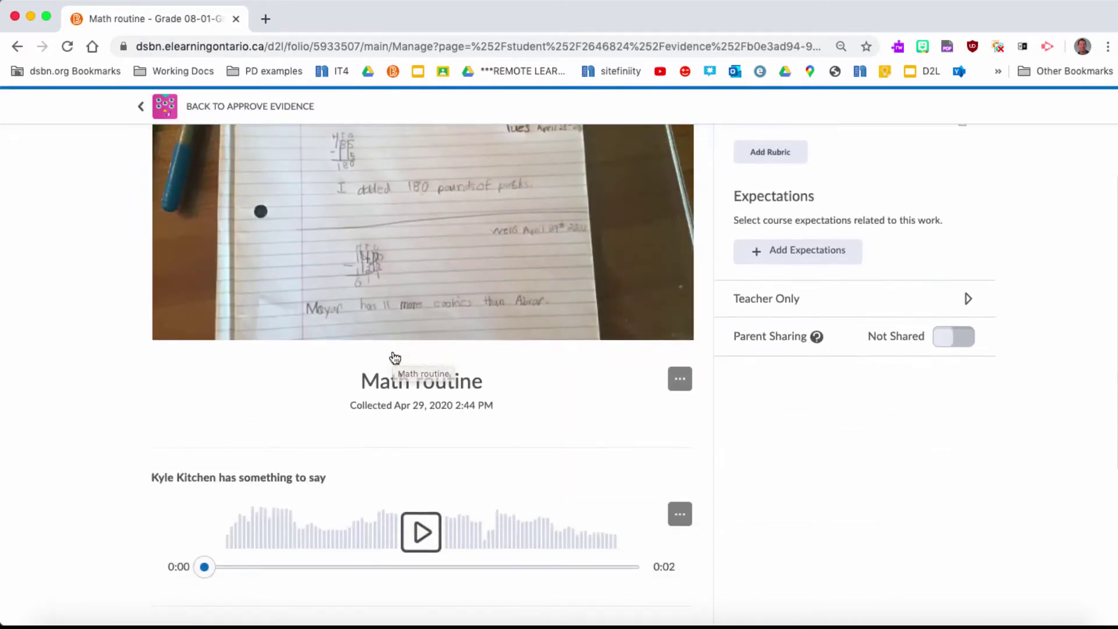
{"action": "scroll", "coordinate": [454, 373], "scroll_direction": "down", "scroll_amount": 3}
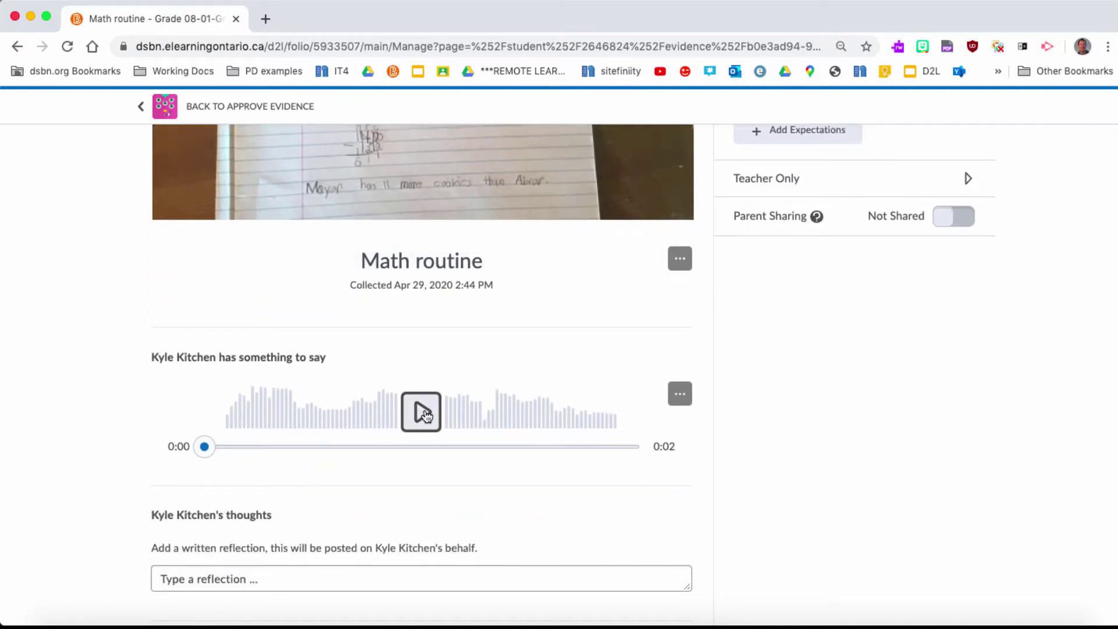
{"action": "scroll", "coordinate": [424, 415], "scroll_direction": "down", "scroll_amount": 3}
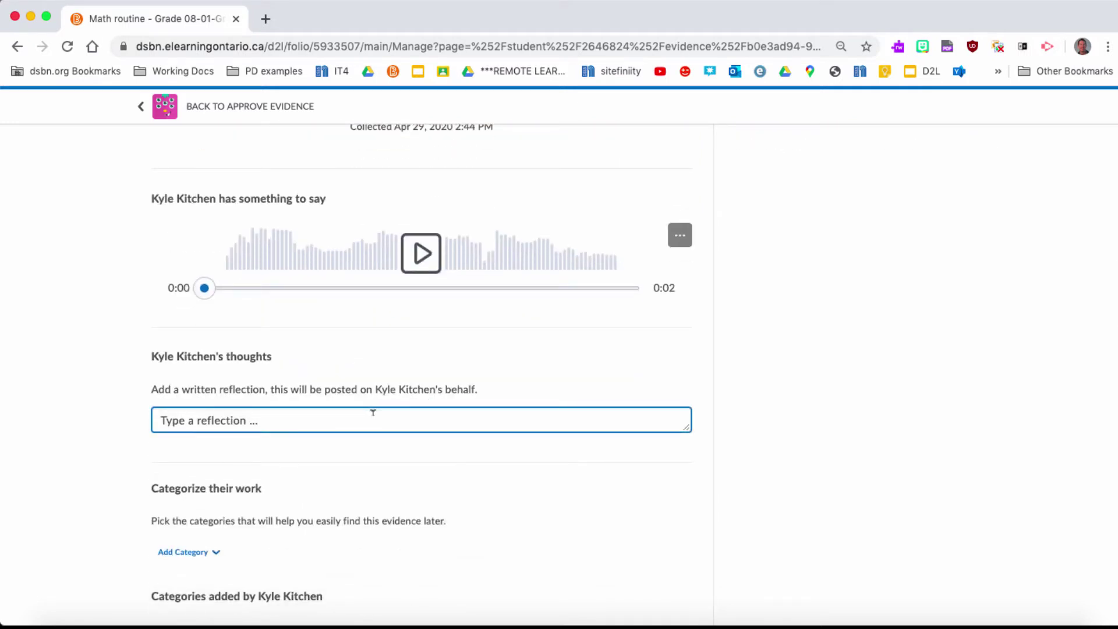
Step: Assign the class category "math" to the Math routine evidence
{"action": "left_click", "coordinate": [219, 556]}
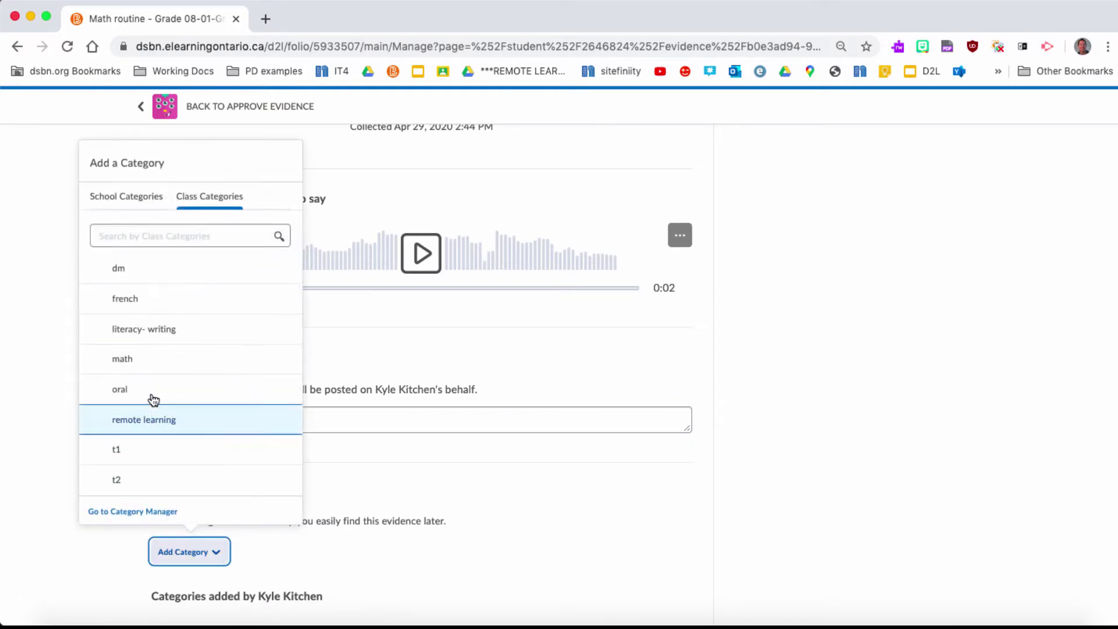
{"action": "left_click", "coordinate": [152, 373]}
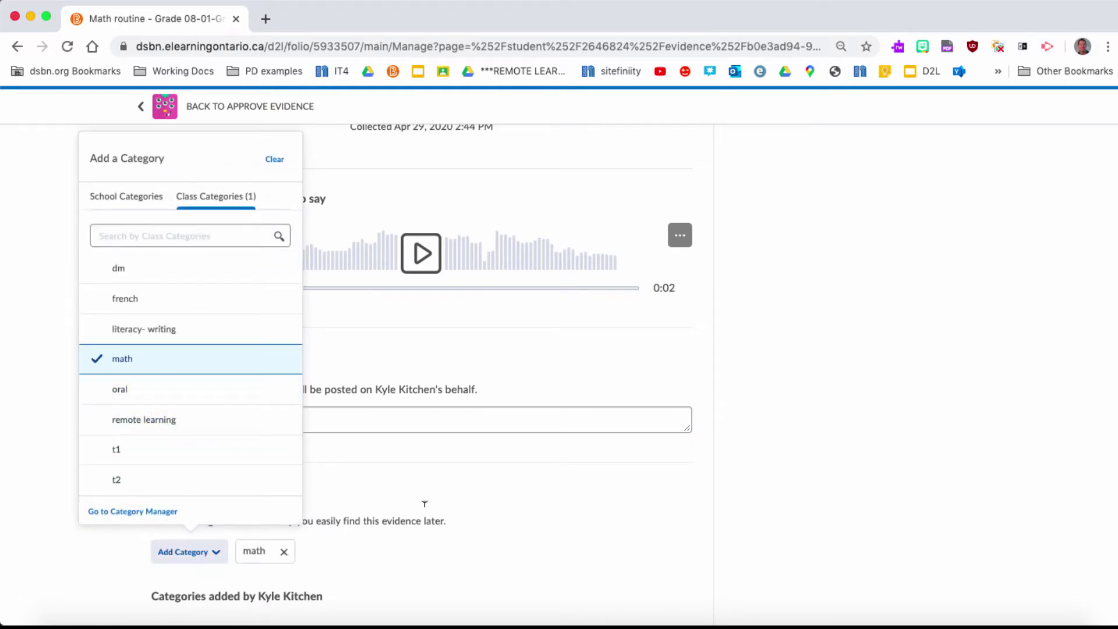
{"action": "left_click", "coordinate": [457, 540]}
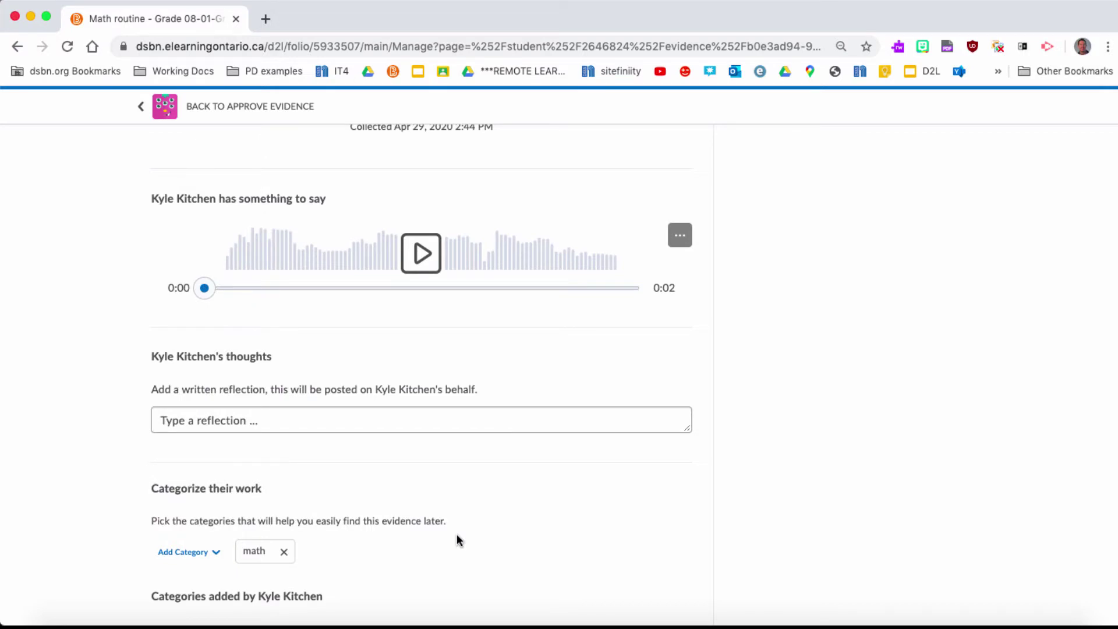
Step: Post the teacher feedback "You did a great job of showing your math and stating your answers. Well done!"
{"action": "scroll", "coordinate": [457, 533], "scroll_direction": "up", "scroll_amount": 8}
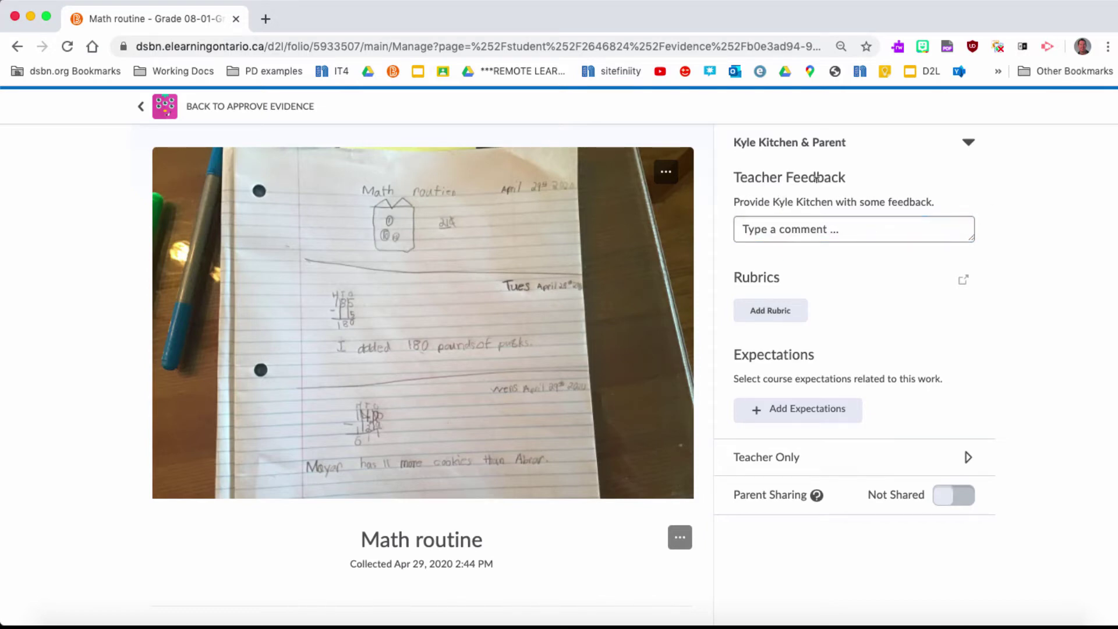
{"action": "left_click", "coordinate": [788, 229]}
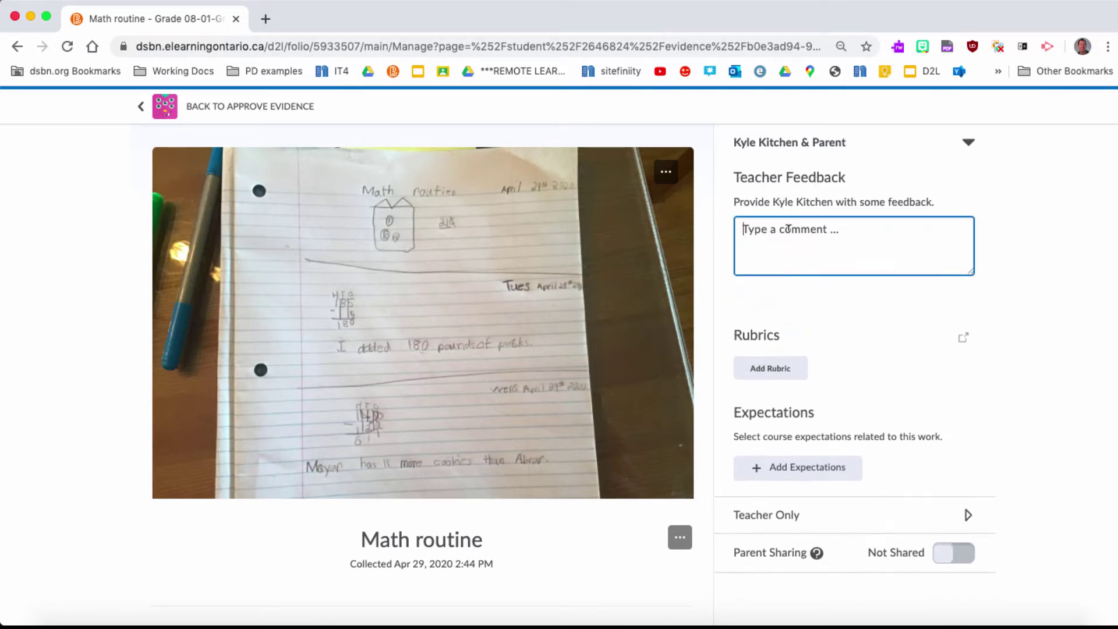
{"action": "type", "text": "You did a great job of showing your math and stating your answers.  Well done!"}
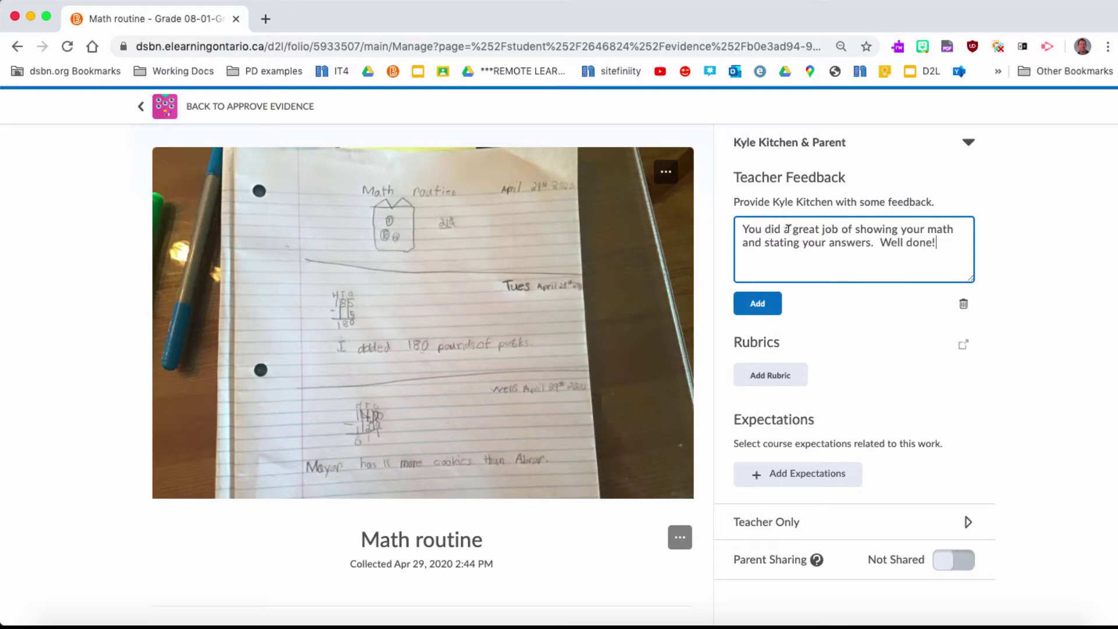
{"action": "left_click", "coordinate": [767, 303]}
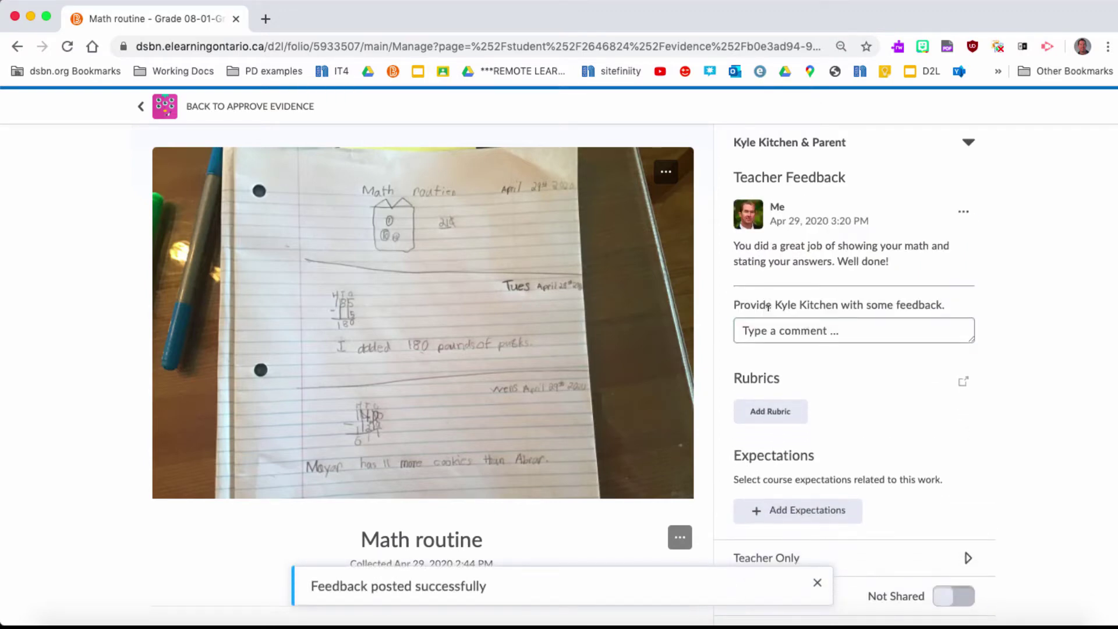
{"action": "left_click", "coordinate": [770, 319]}
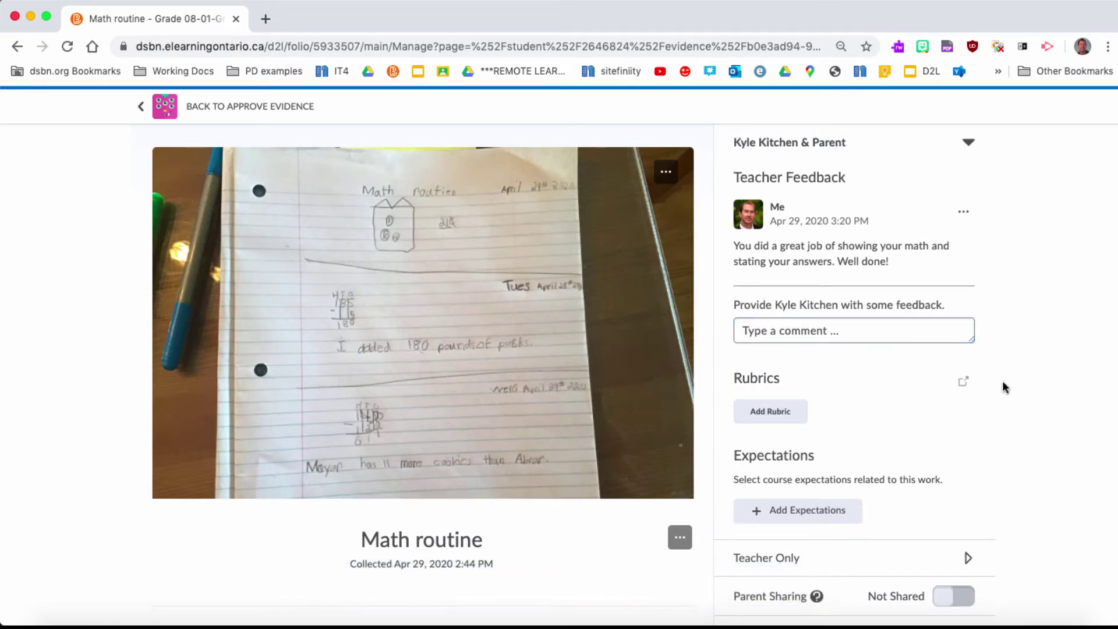
Step: Add the private teacher's note "Next Step" with hidden visibility, and return to the evidence approval list
{"action": "scroll", "coordinate": [1023, 406], "scroll_direction": "down", "scroll_amount": 3}
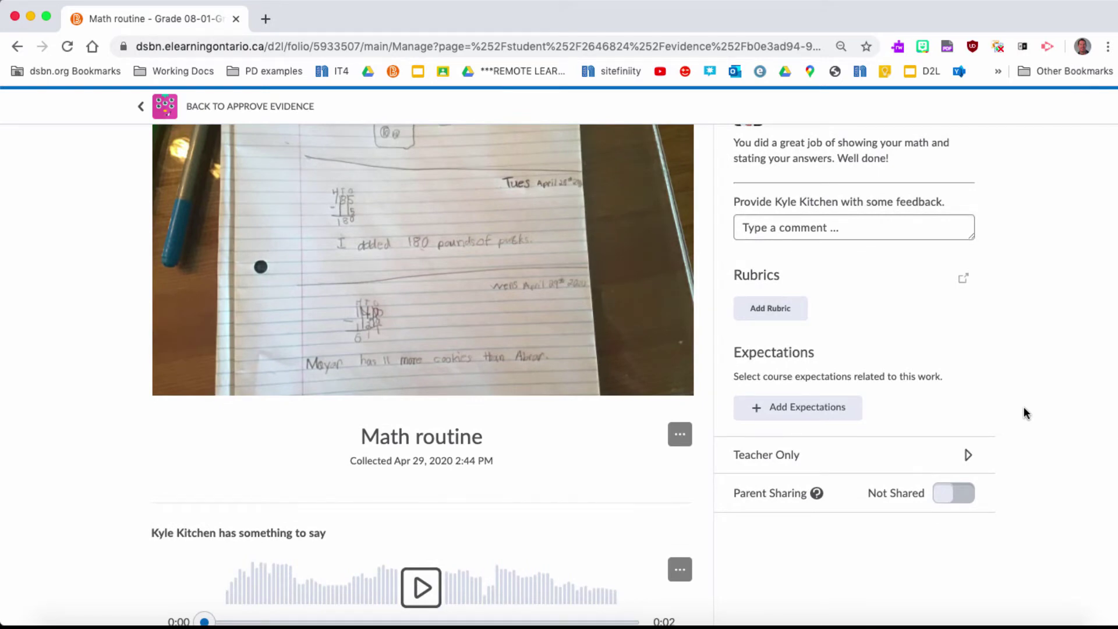
{"action": "left_click", "coordinate": [964, 458]}
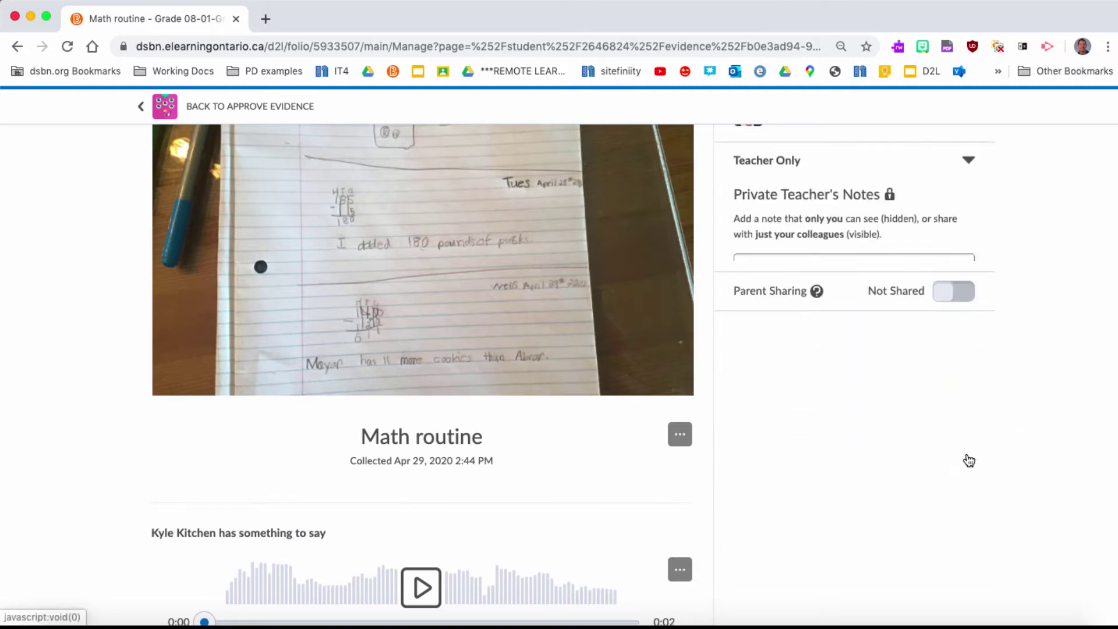
{"action": "scroll", "coordinate": [970, 452], "scroll_direction": "up", "scroll_amount": 2}
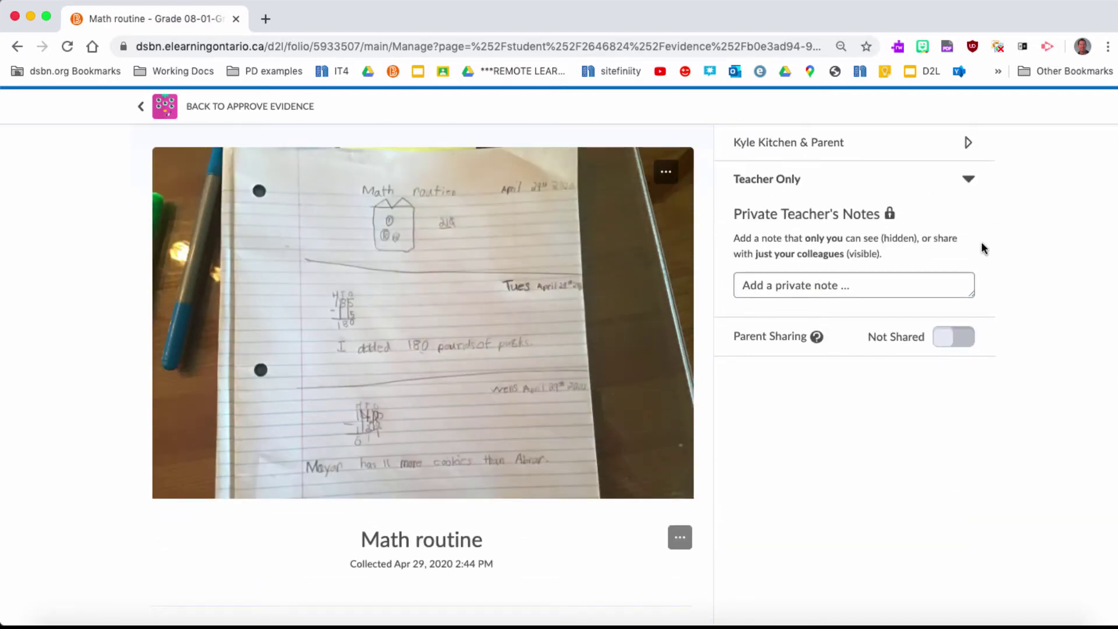
{"action": "left_click", "coordinate": [838, 282]}
{"action": "type", "text": "Next Step"}
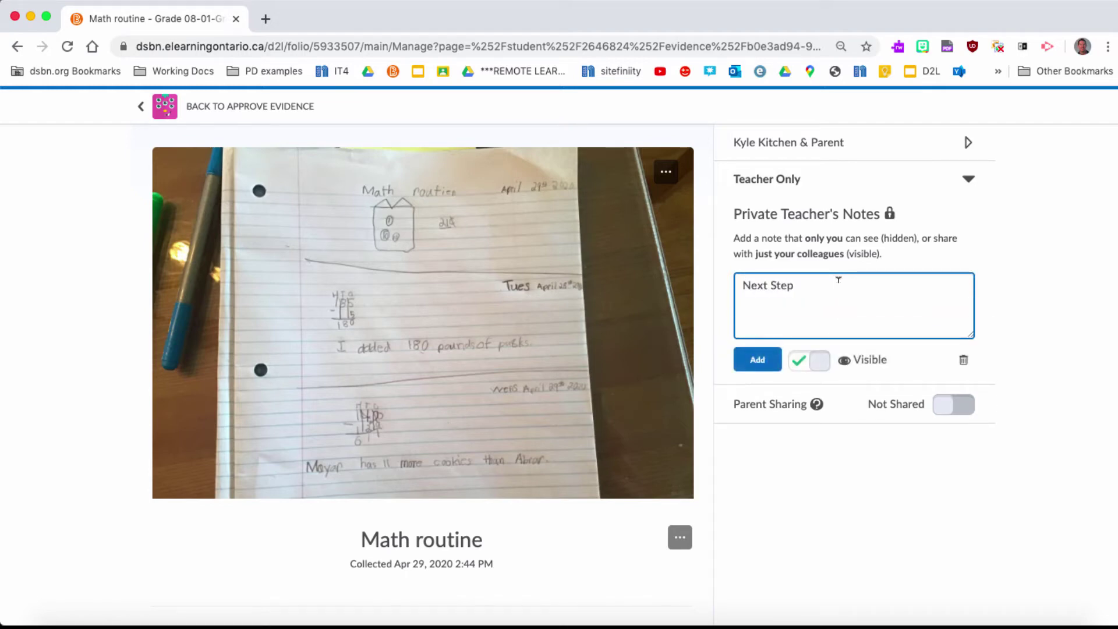
{"action": "left_click", "coordinate": [813, 367]}
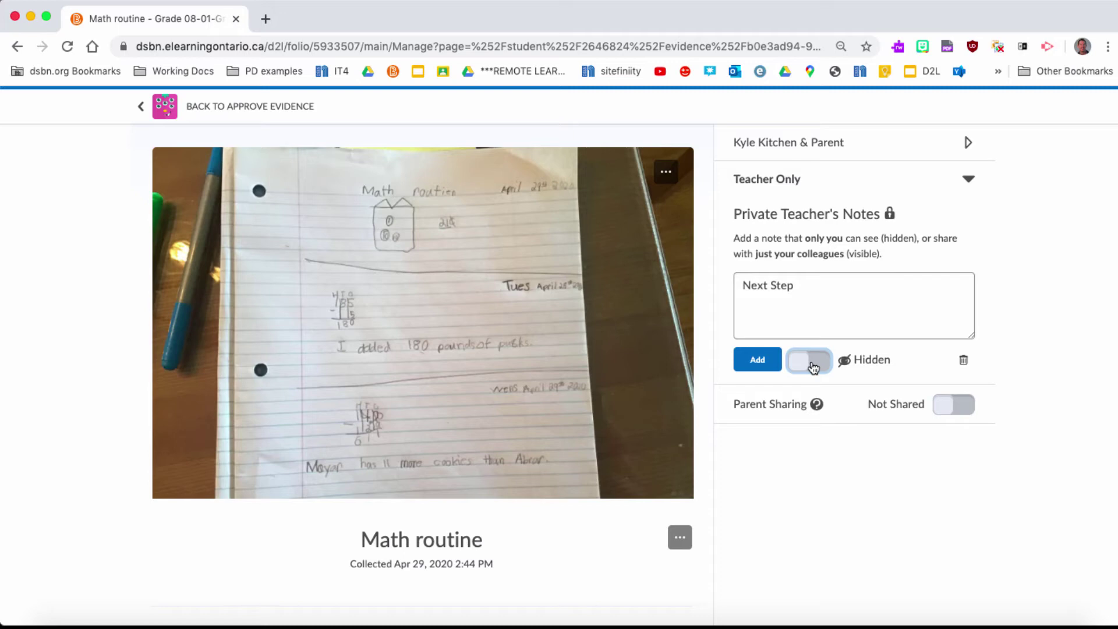
{"action": "left_click", "coordinate": [761, 360]}
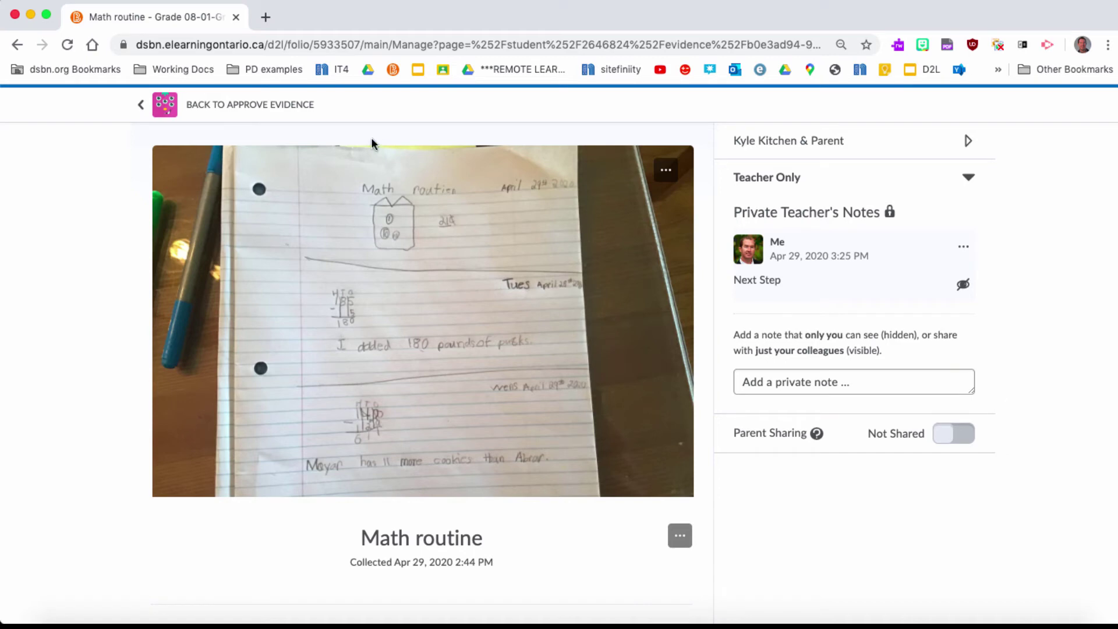
{"action": "left_click", "coordinate": [250, 106]}
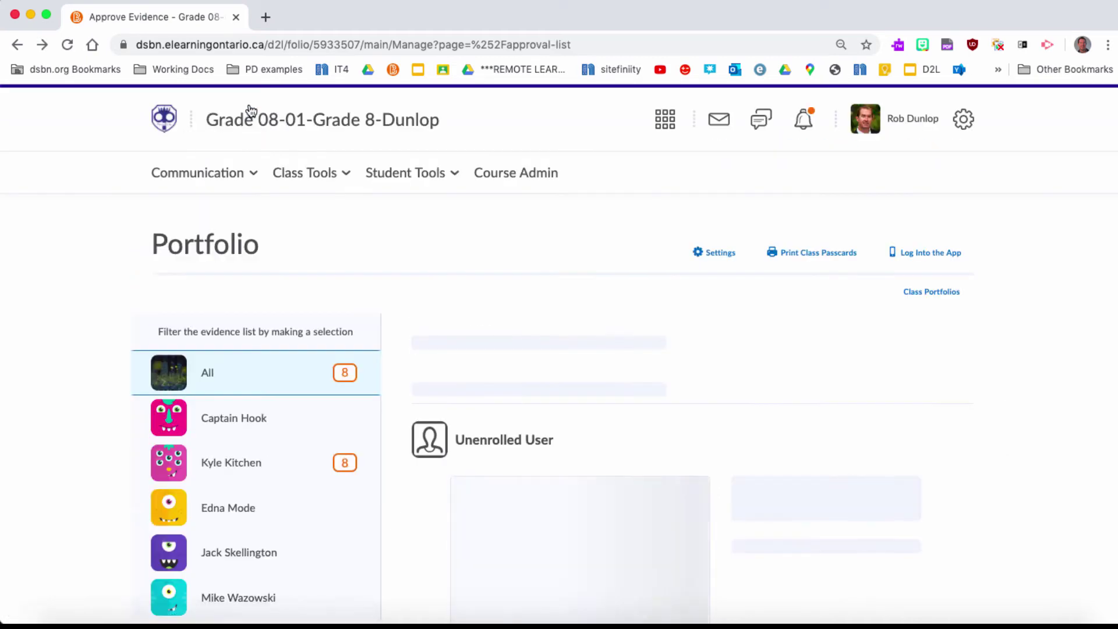
Step: Approve the Math routine, Journal Week 4, Essential workers portfolio and My crayon art evidence to the student's portfolio, checking the available bulk actions
{"action": "scroll", "coordinate": [774, 324], "scroll_direction": "down", "scroll_amount": 3}
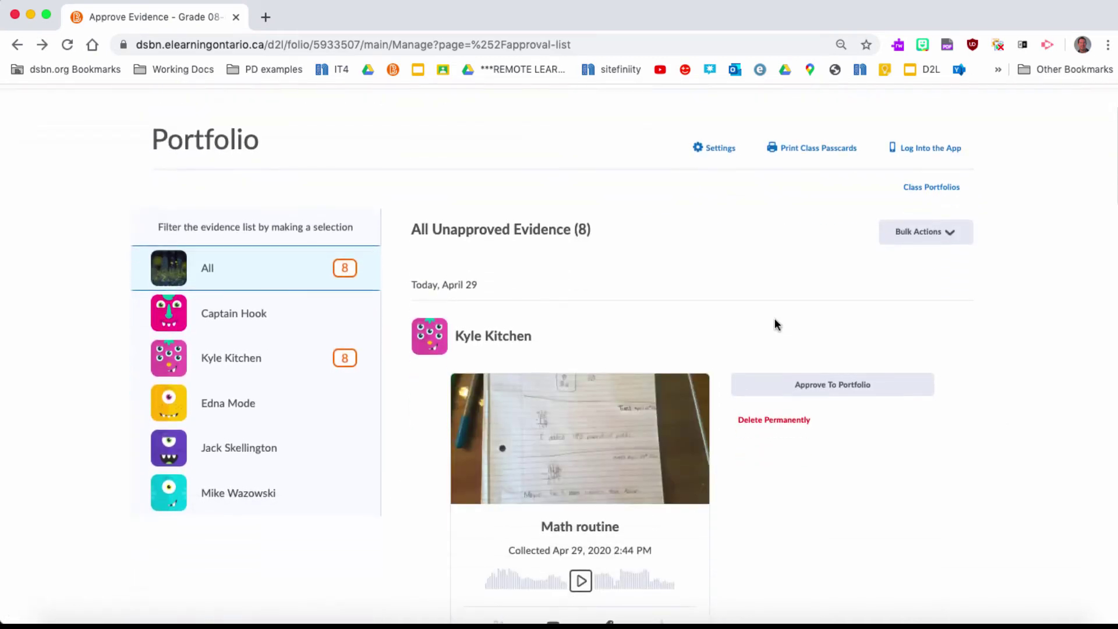
{"action": "left_click", "coordinate": [819, 391]}
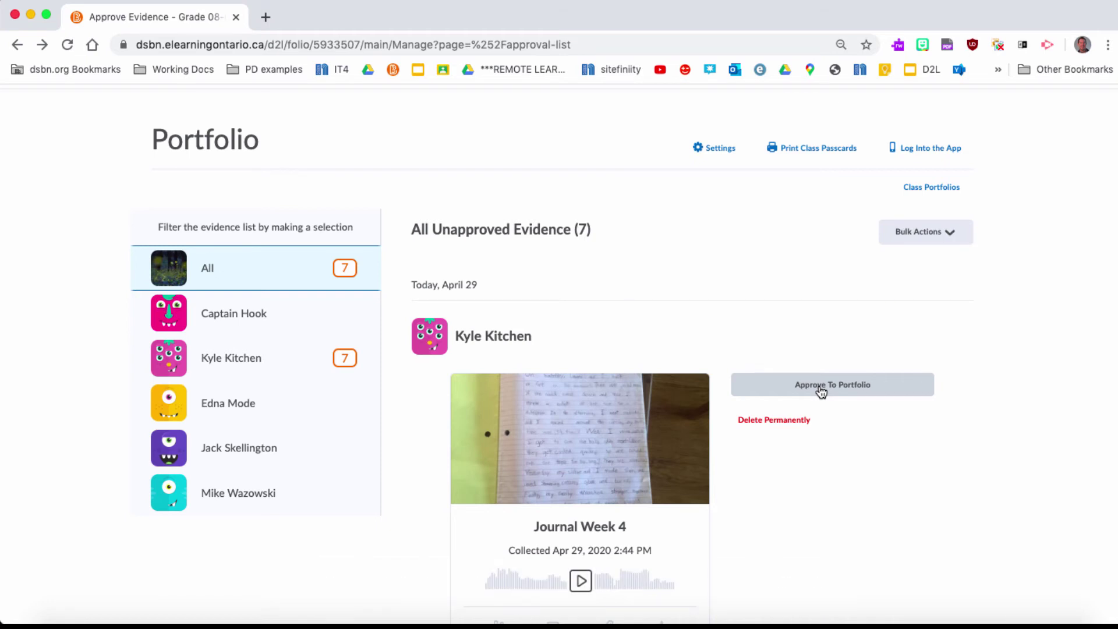
{"action": "left_click", "coordinate": [950, 232]}
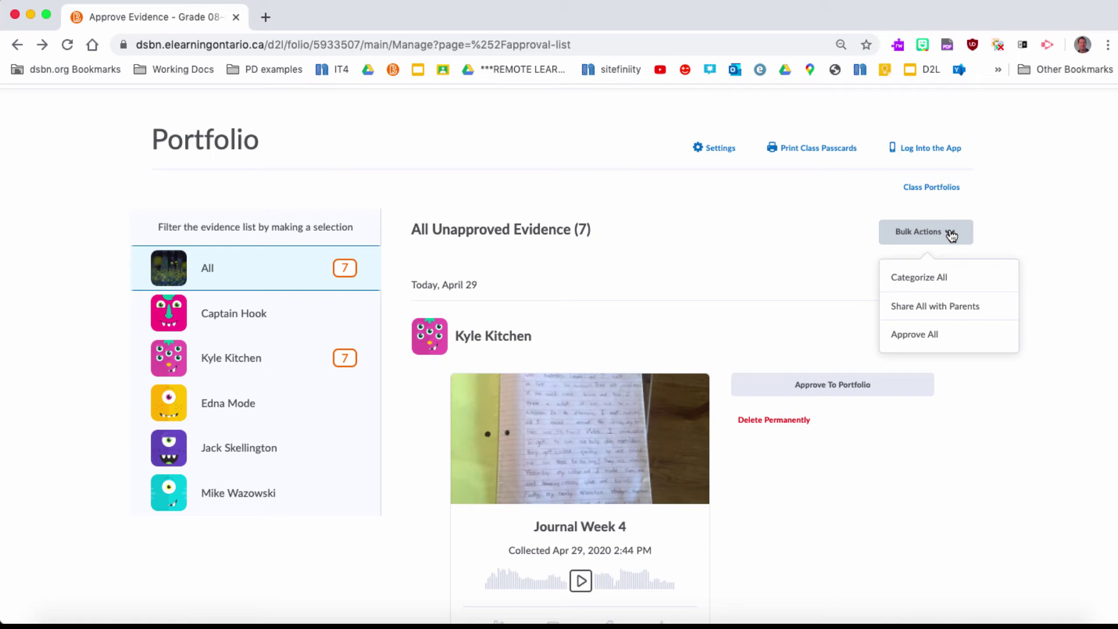
{"action": "left_click", "coordinate": [823, 384]}
{"action": "left_click", "coordinate": [823, 386]}
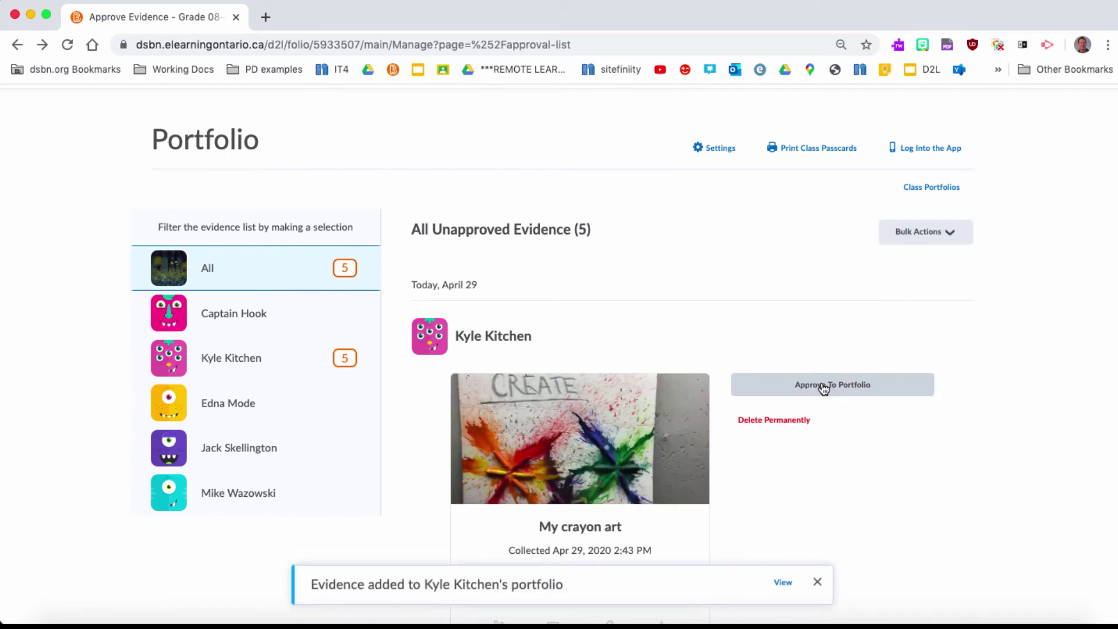
{"action": "left_click", "coordinate": [827, 388]}
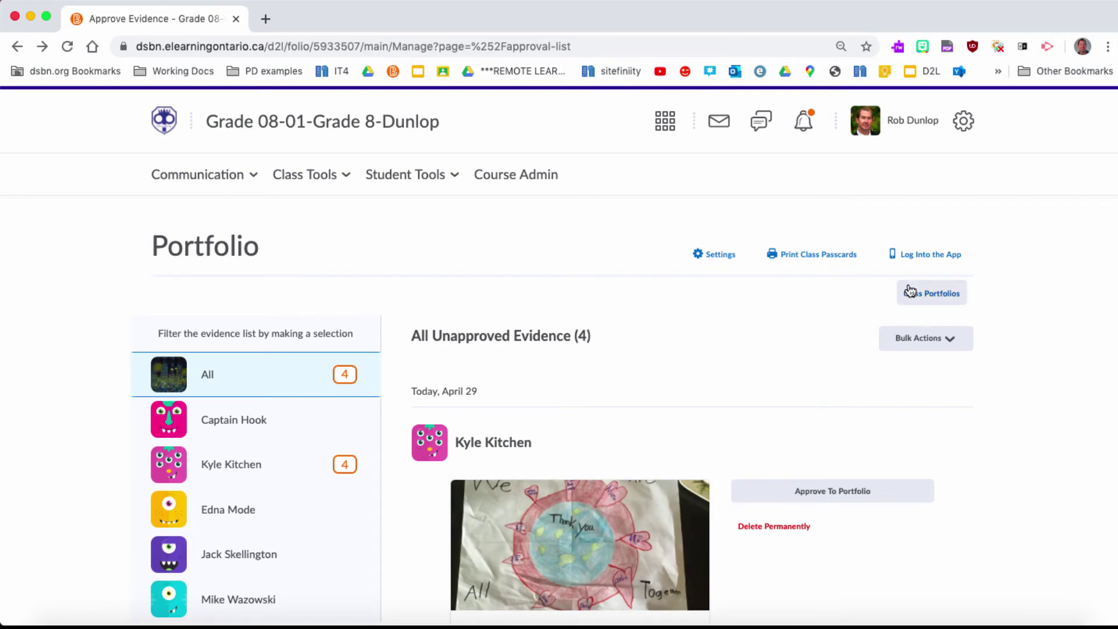
Step: Open the portfolio of the student with the newly approved evidence from the class portfolios and spotlight the Math routine evidence
{"action": "left_click", "coordinate": [926, 294]}
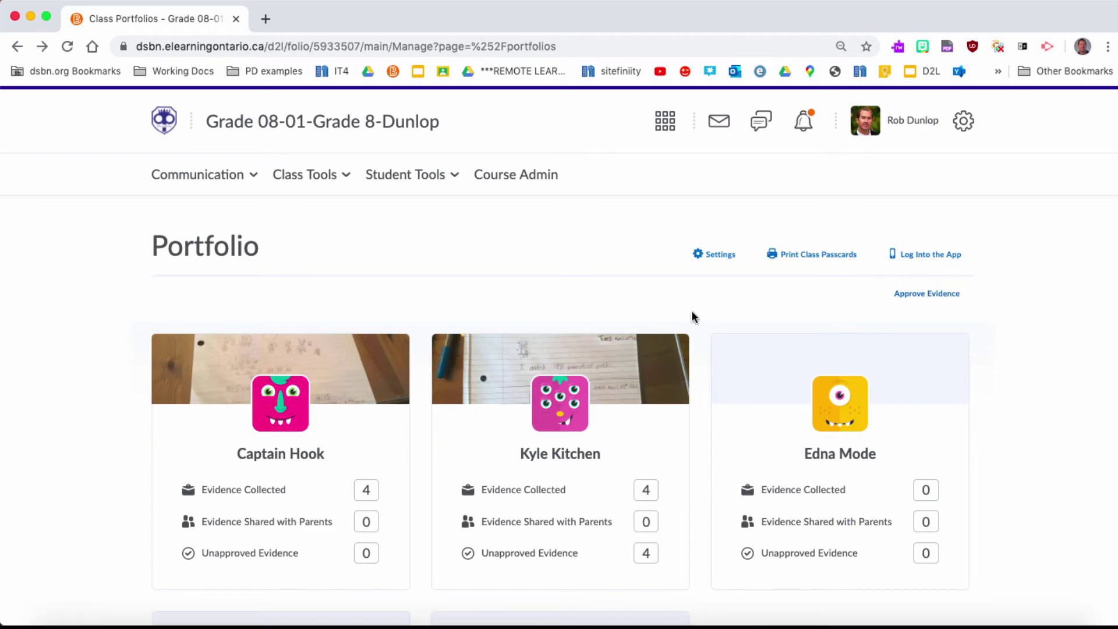
{"action": "left_click", "coordinate": [628, 361]}
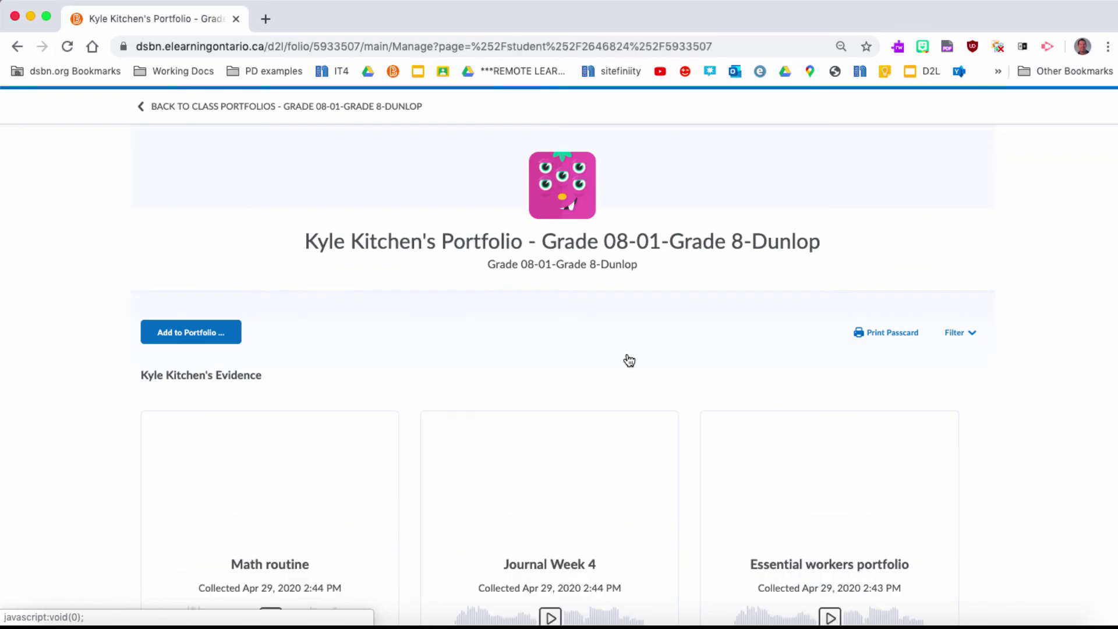
{"action": "scroll", "coordinate": [624, 352], "scroll_direction": "down", "scroll_amount": 3}
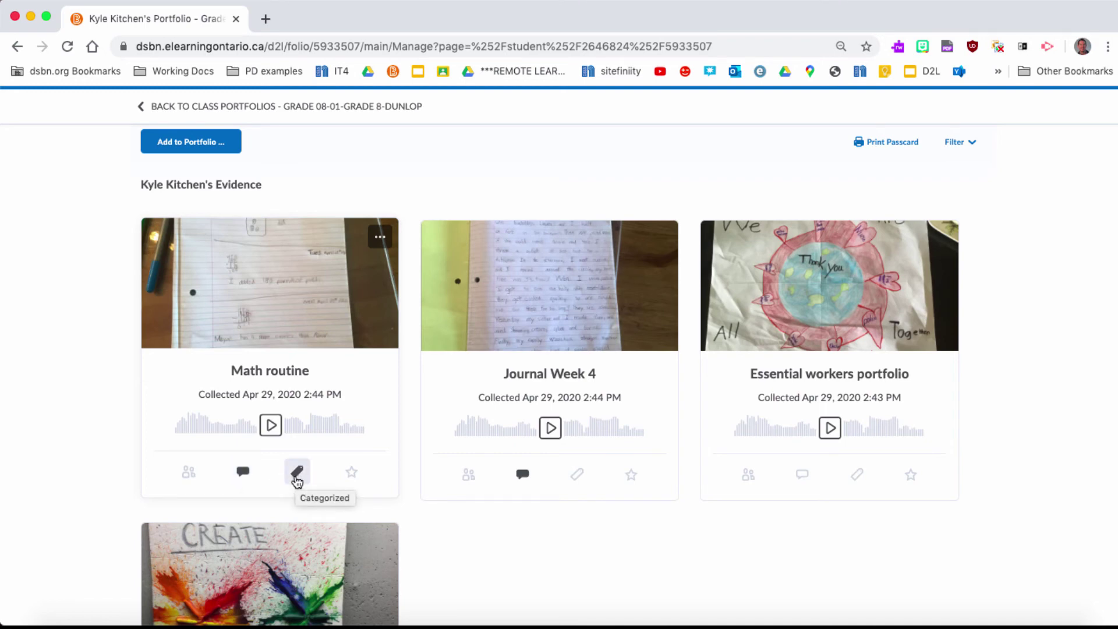
{"action": "left_click", "coordinate": [350, 473]}
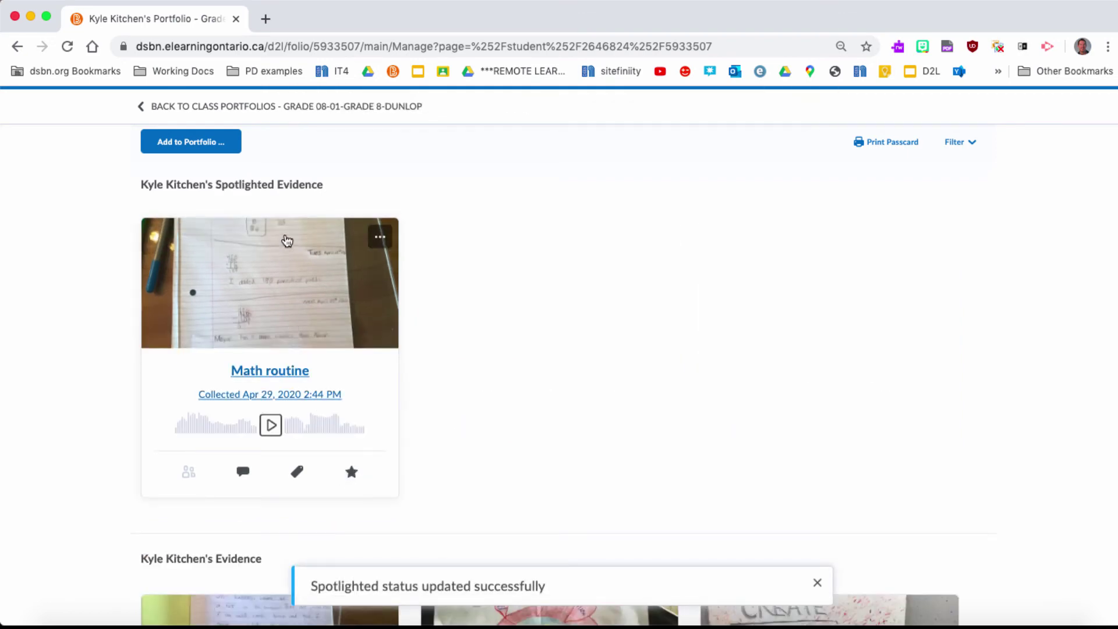
Step: Spotlight the Journal Week 4 evidence and remove it from the spotlighted evidence again
{"action": "scroll", "coordinate": [509, 382], "scroll_direction": "down", "scroll_amount": 5}
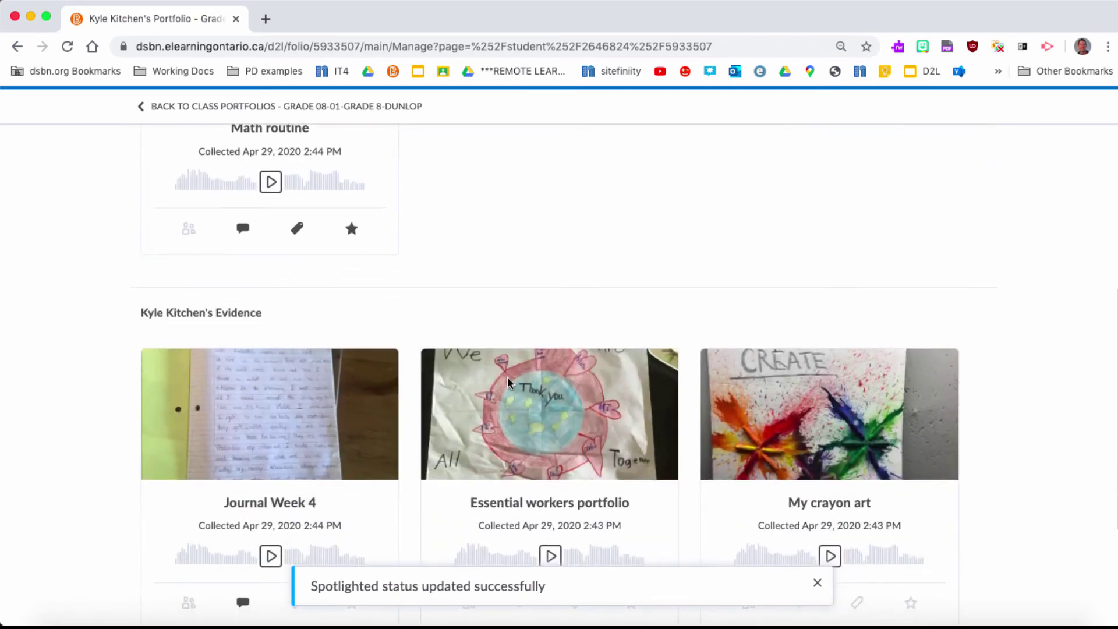
{"action": "scroll", "coordinate": [508, 381], "scroll_direction": "down", "scroll_amount": 3}
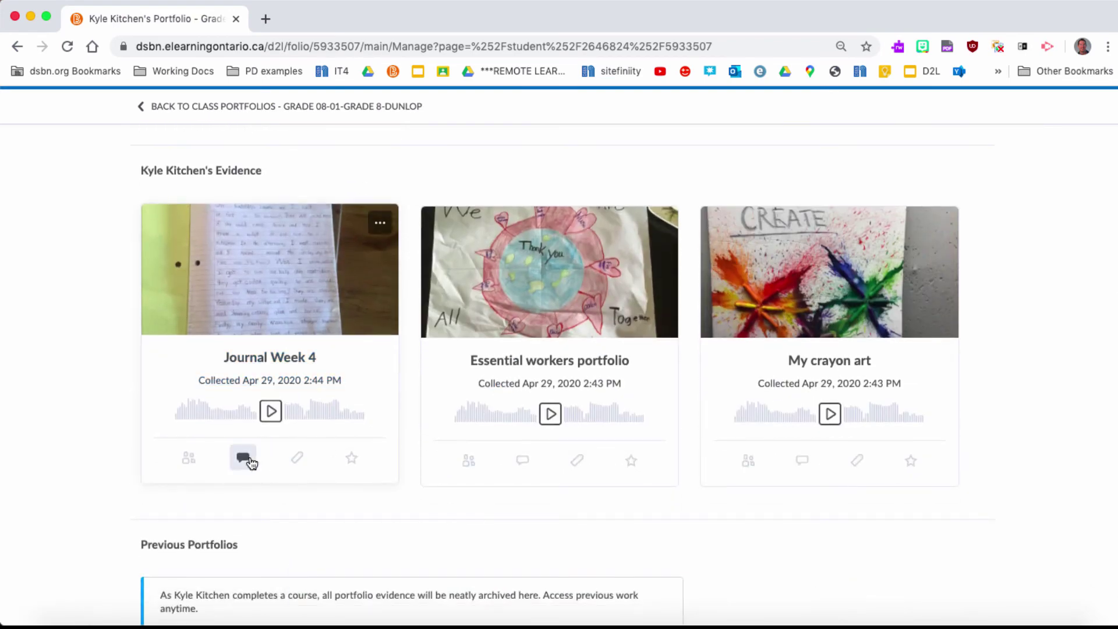
{"action": "left_click", "coordinate": [351, 460]}
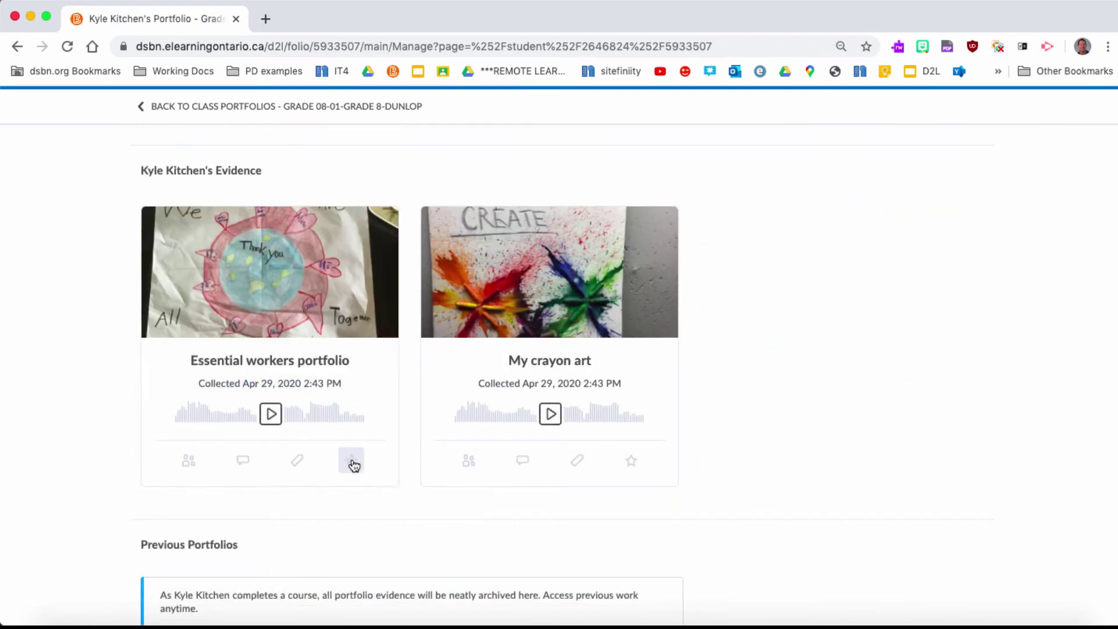
{"action": "scroll", "coordinate": [488, 339], "scroll_direction": "up", "scroll_amount": 3}
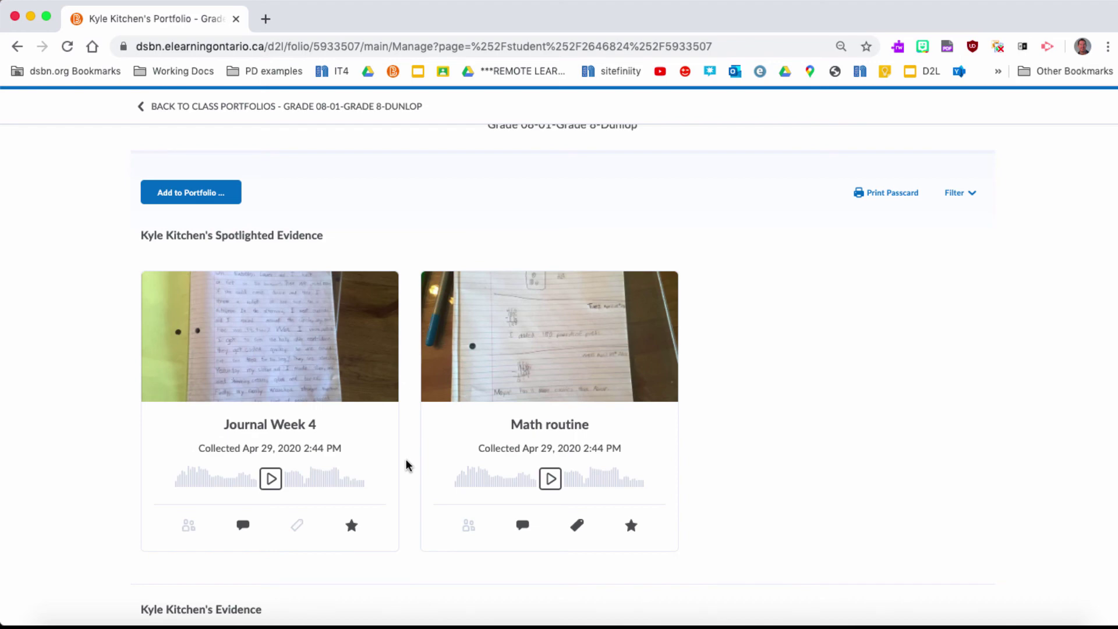
{"action": "left_click", "coordinate": [351, 522]}
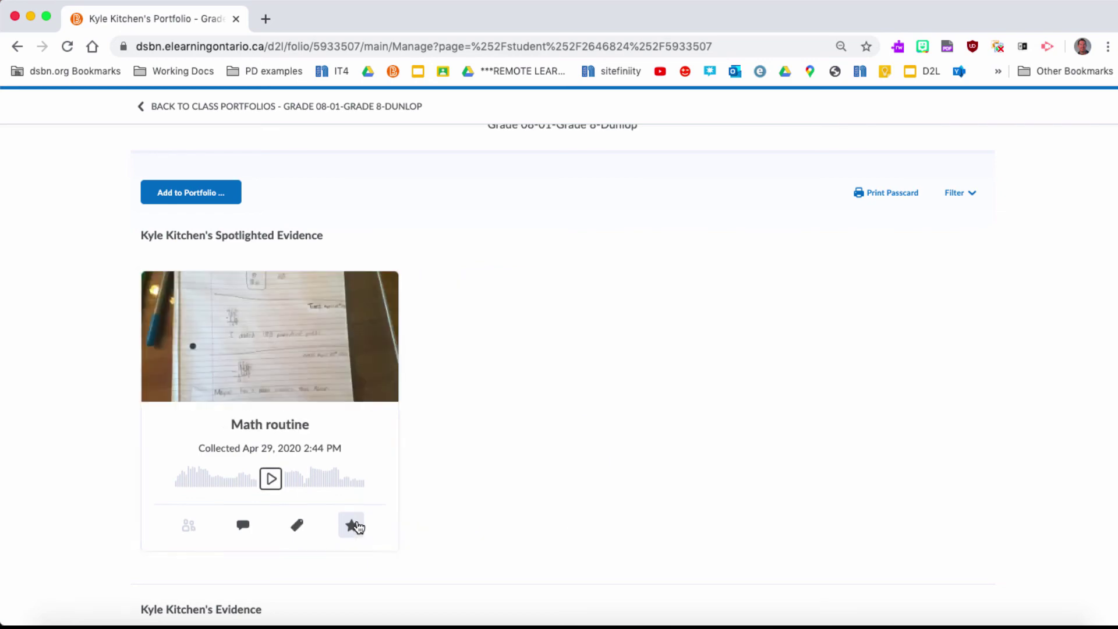